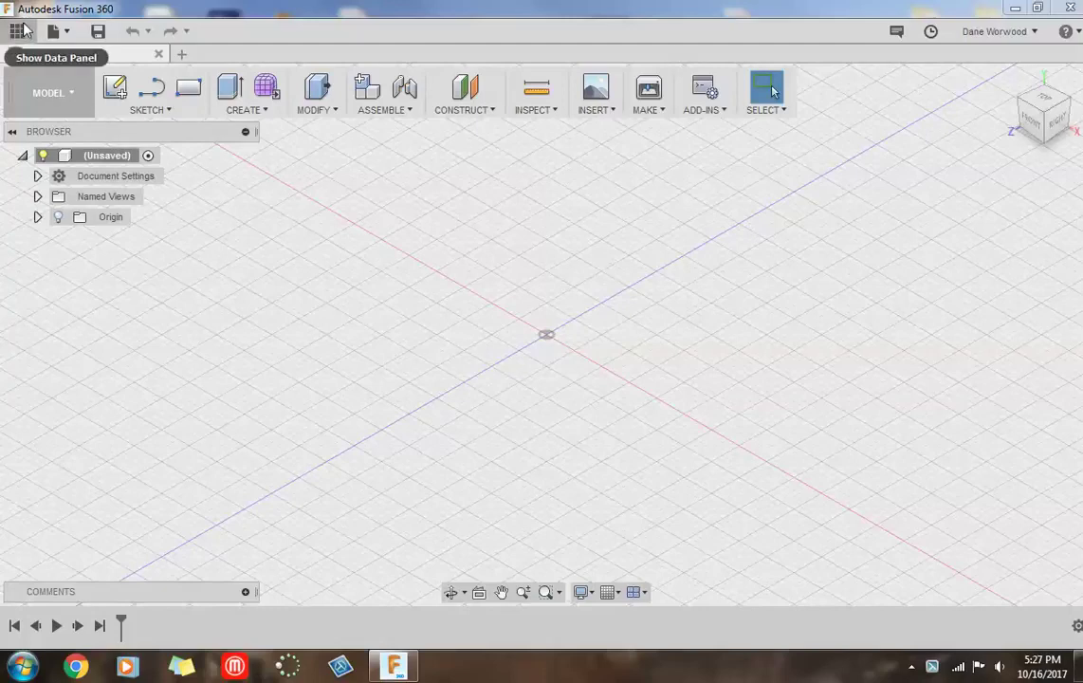
Show the project data and open Demo Project from the list of projects
click(22, 29)
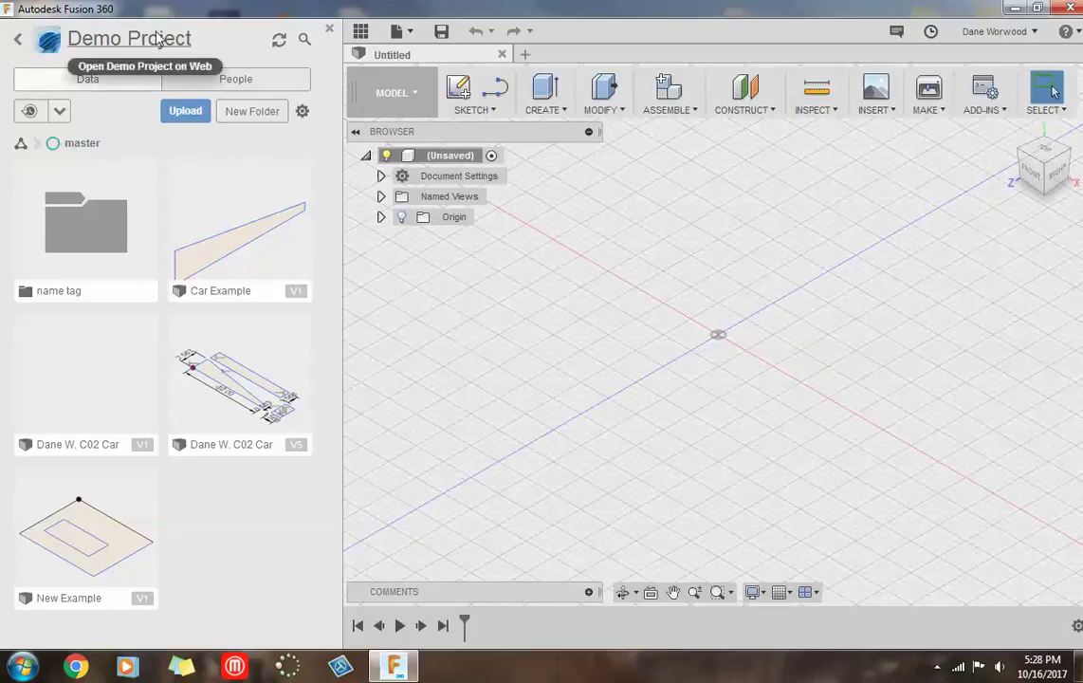
click(17, 44)
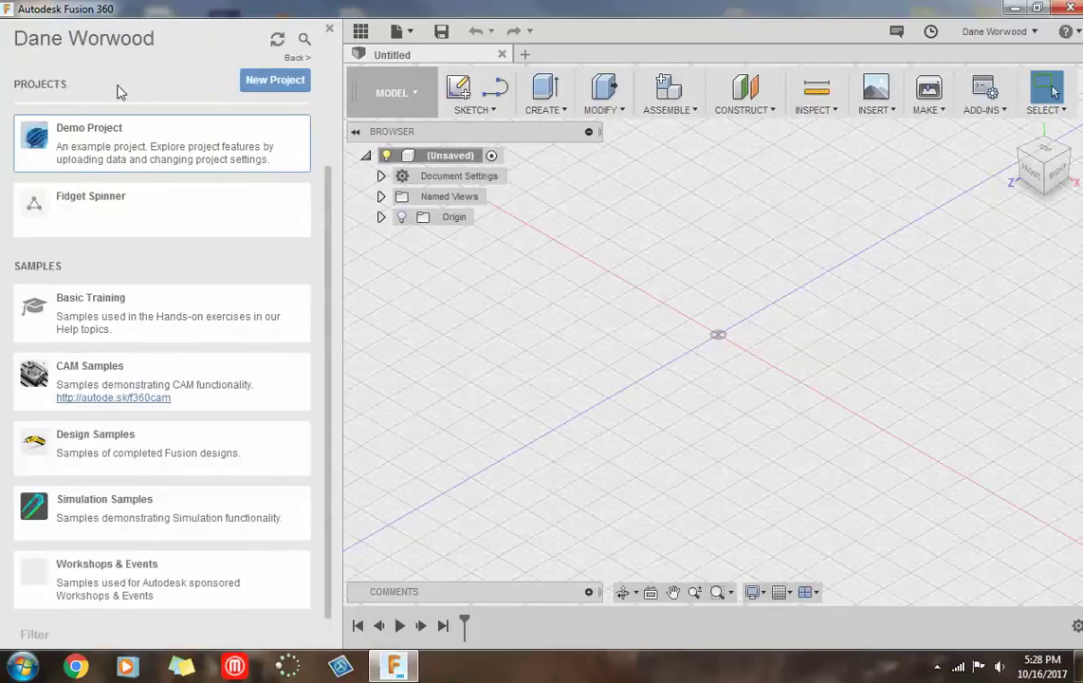
click(130, 157)
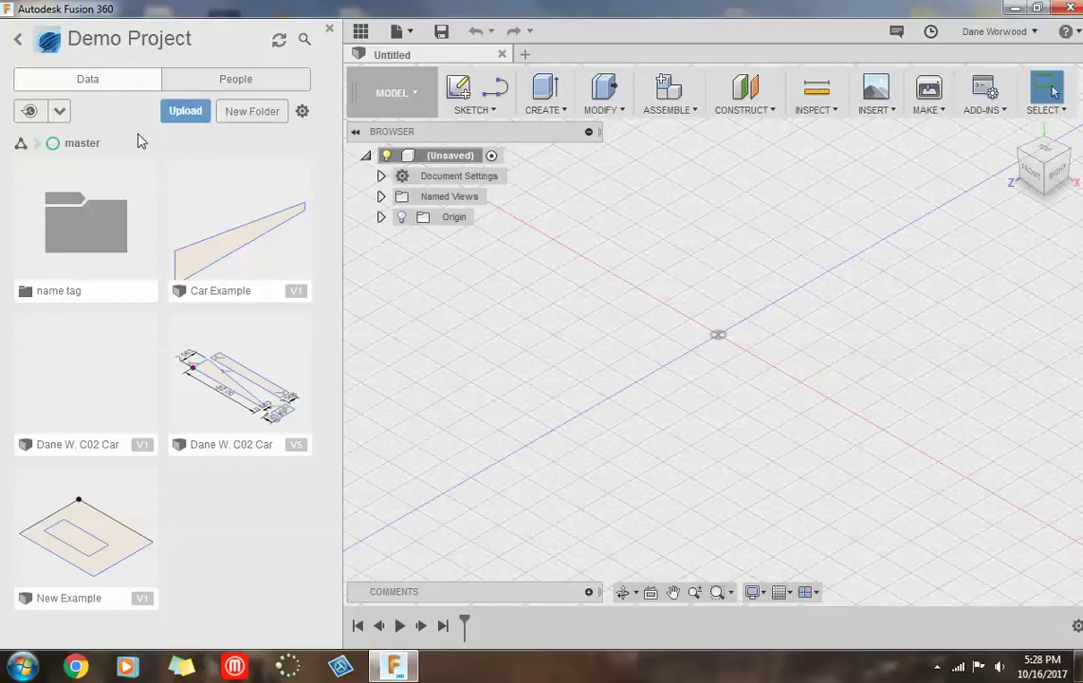
Create a new folder with the default name in the Demo Project master branch
click(252, 112)
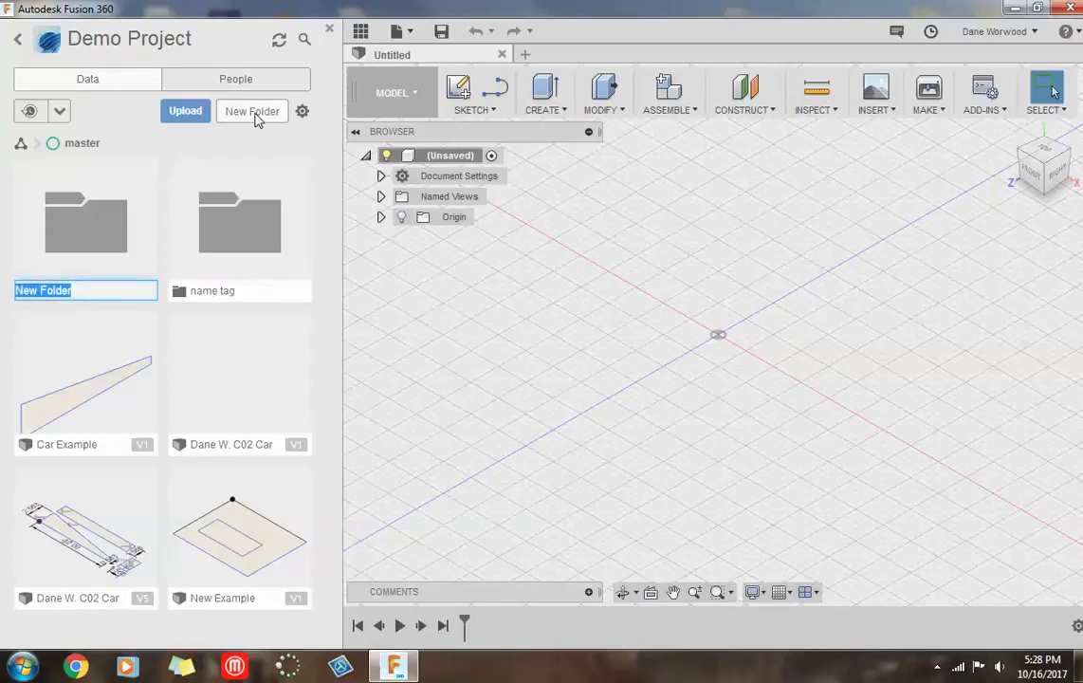
text(Fidget spinner)
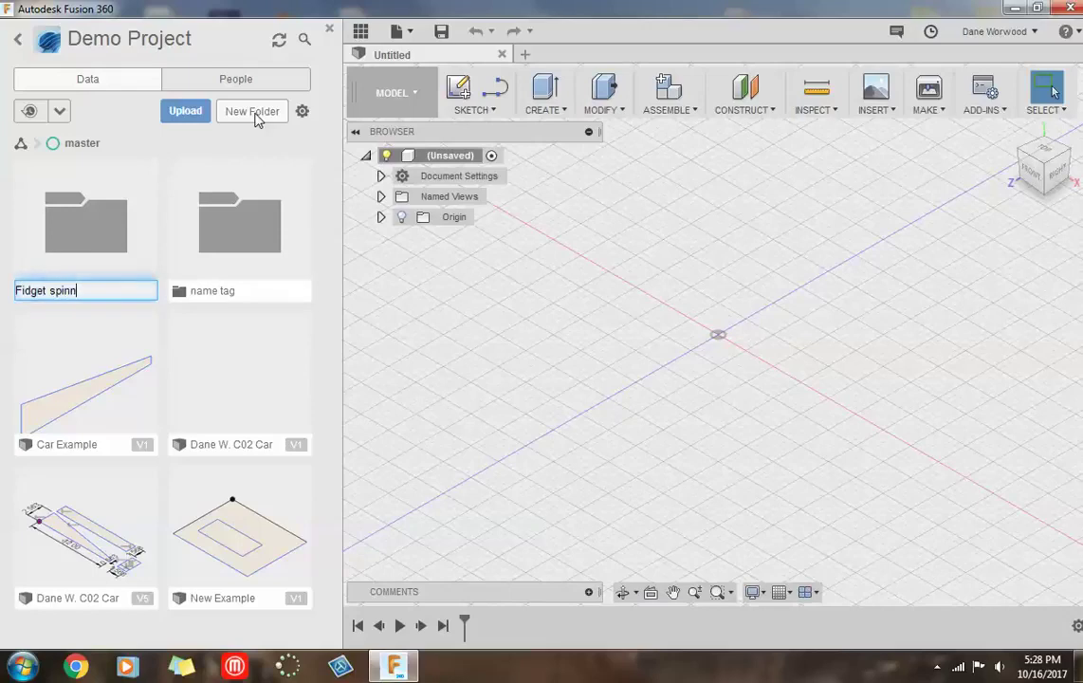
key(BackSpace)
key(BackSpace)
key(BackSpace)
key(BackSpace)
key(BackSpace)
key(BackSpace)
key(BackSpace)
key(BackSpace)
key(BackSpace)
key(BackSpace)
key(BackSpace)
key(BackSpace)
key(BackSpace)
key(BackSpace)
key(BackSpace)
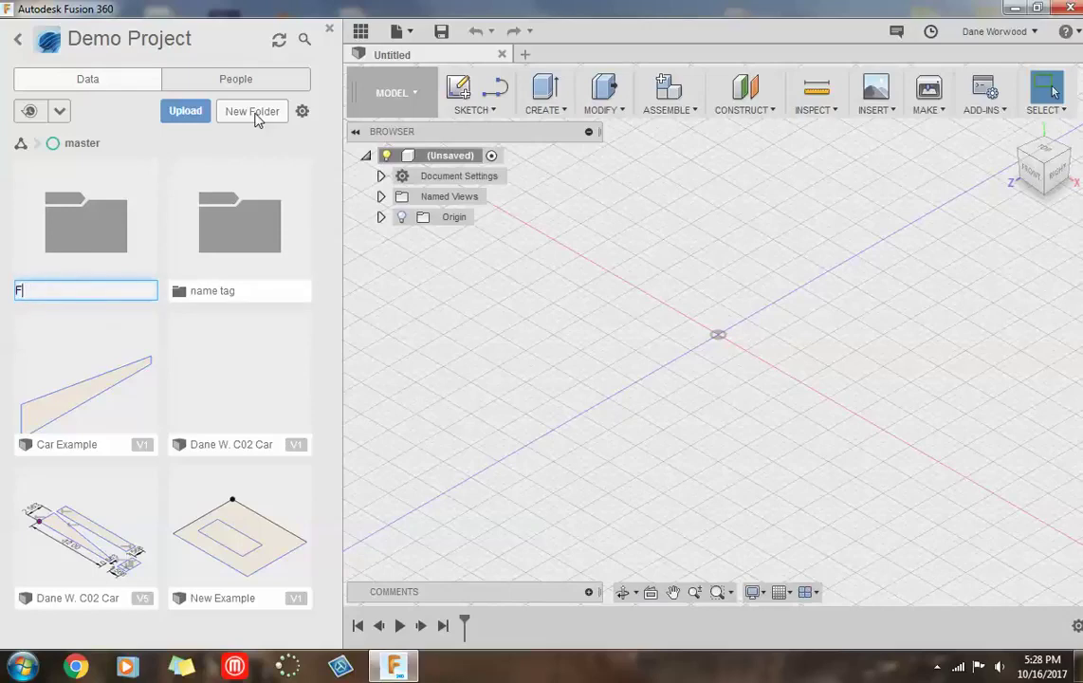
key(Return)
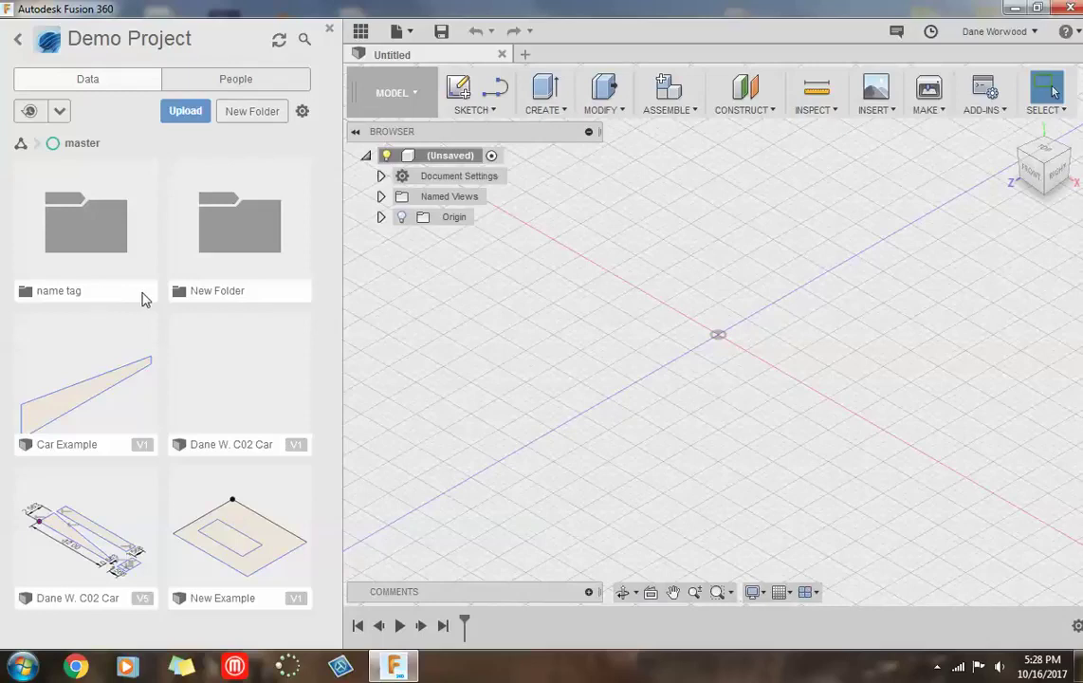
Try to rename the new folder as Name Tag
right_click(233, 295)
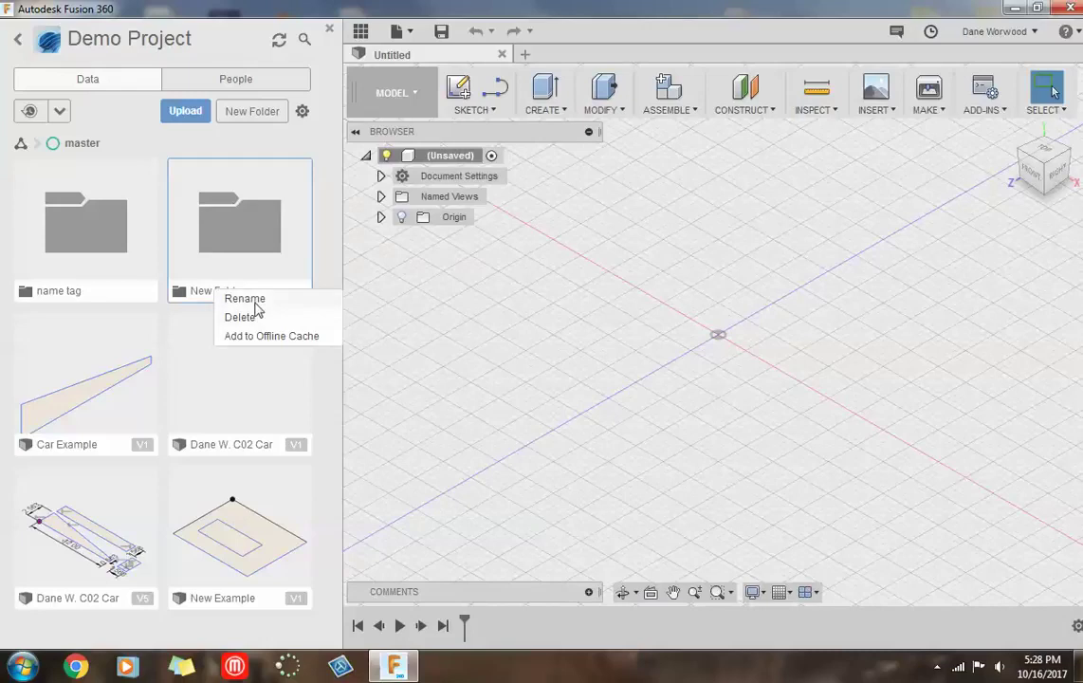
click(241, 300)
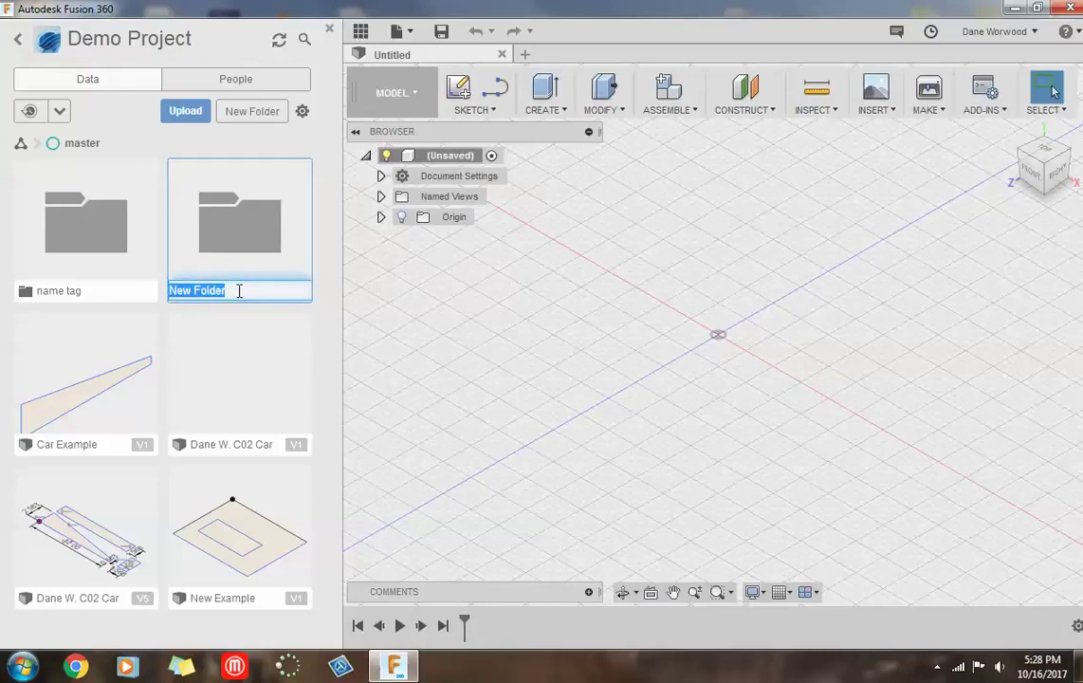
text(Name )
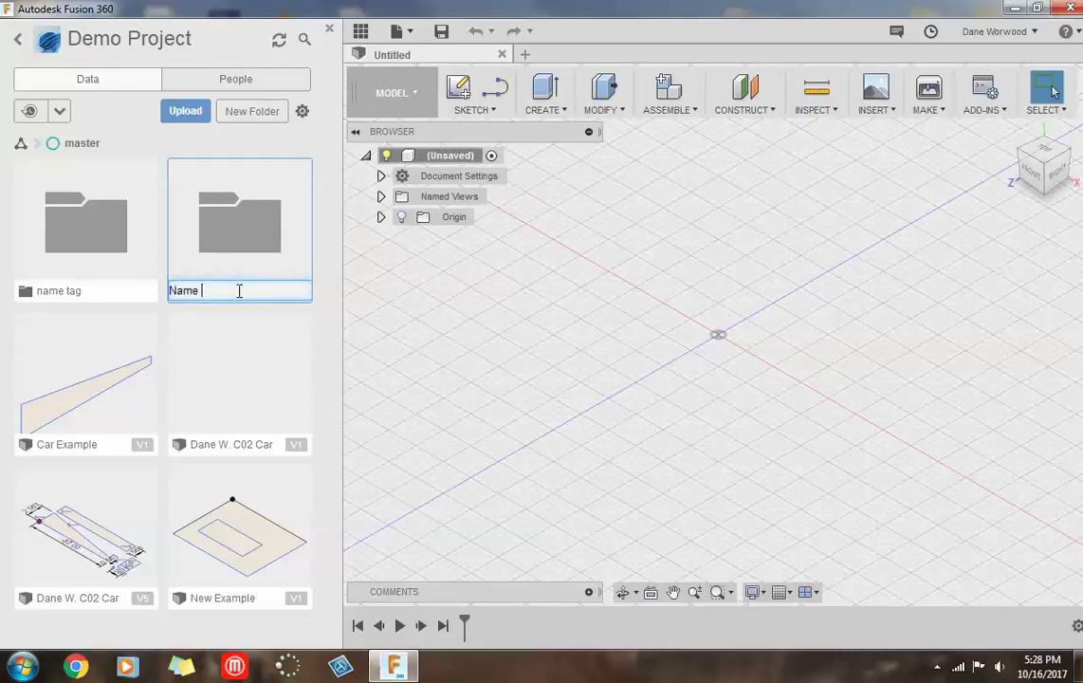
text(Tag)
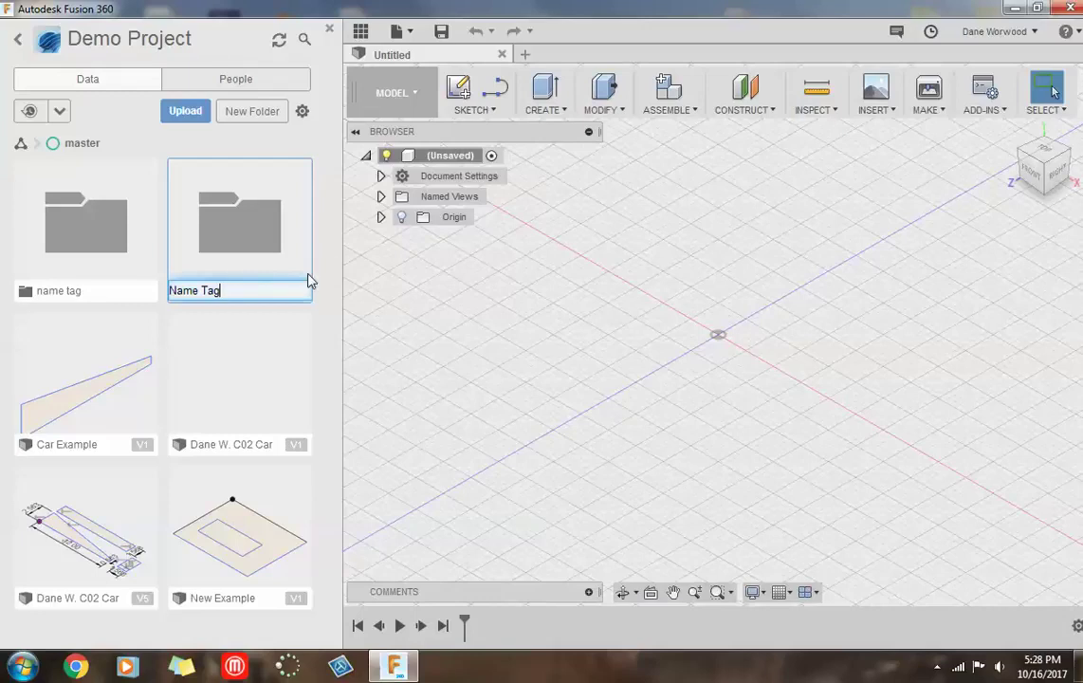
click(331, 265)
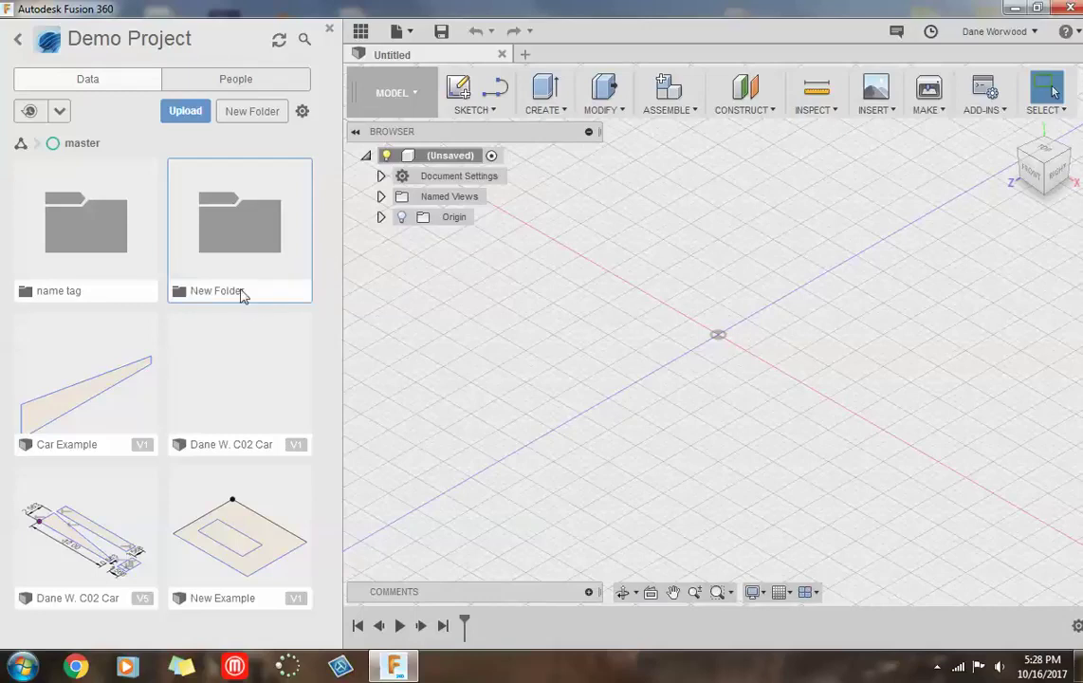
right_click(241, 295)
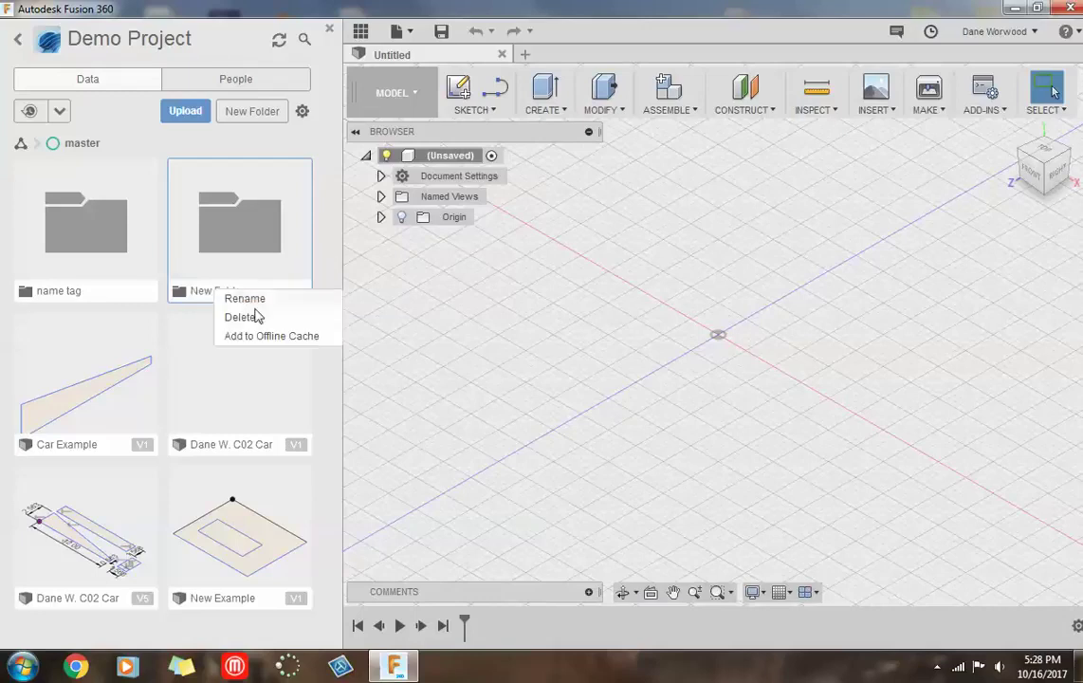
click(254, 298)
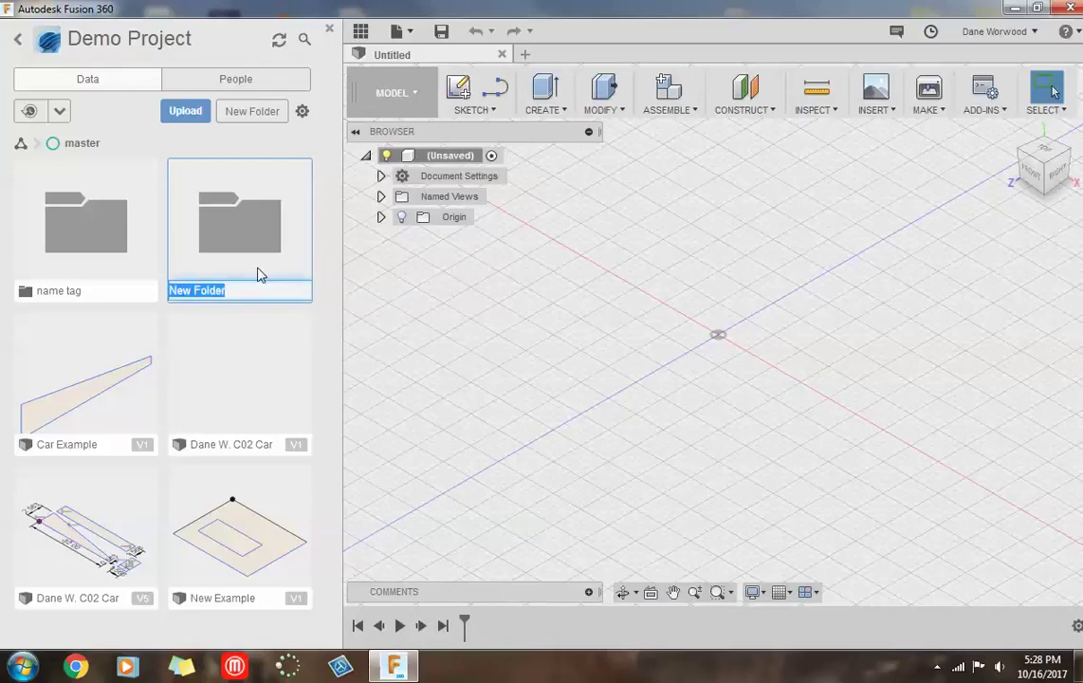
text(Name Tag)
key(Return)
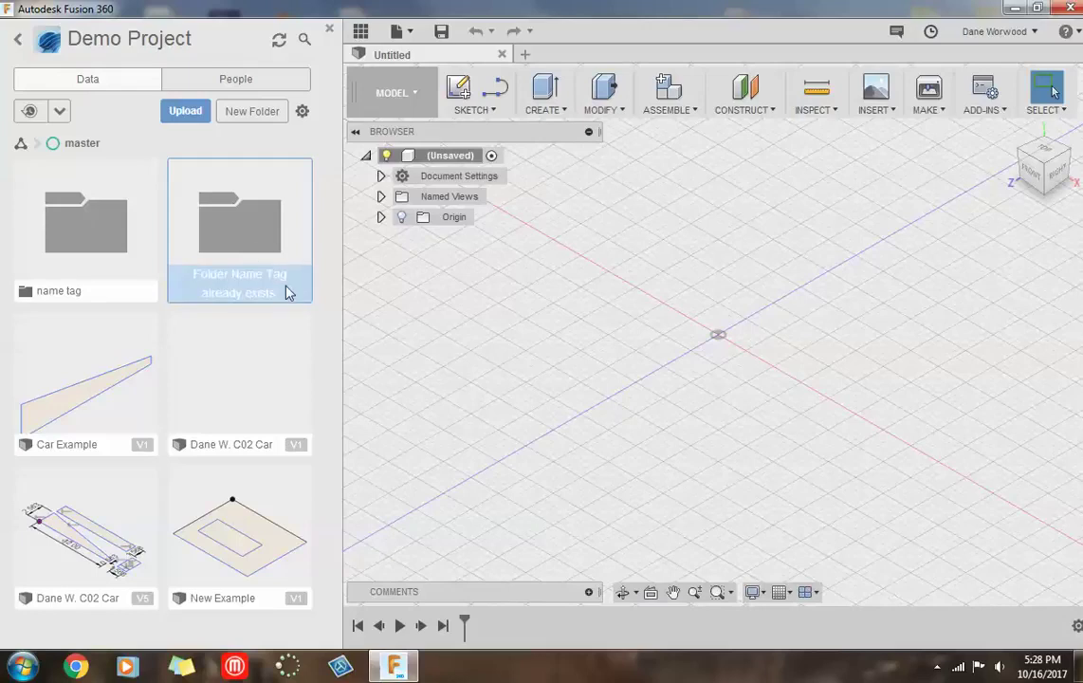
Permanently delete the old name tag folder from Demo Project
right_click(100, 250)
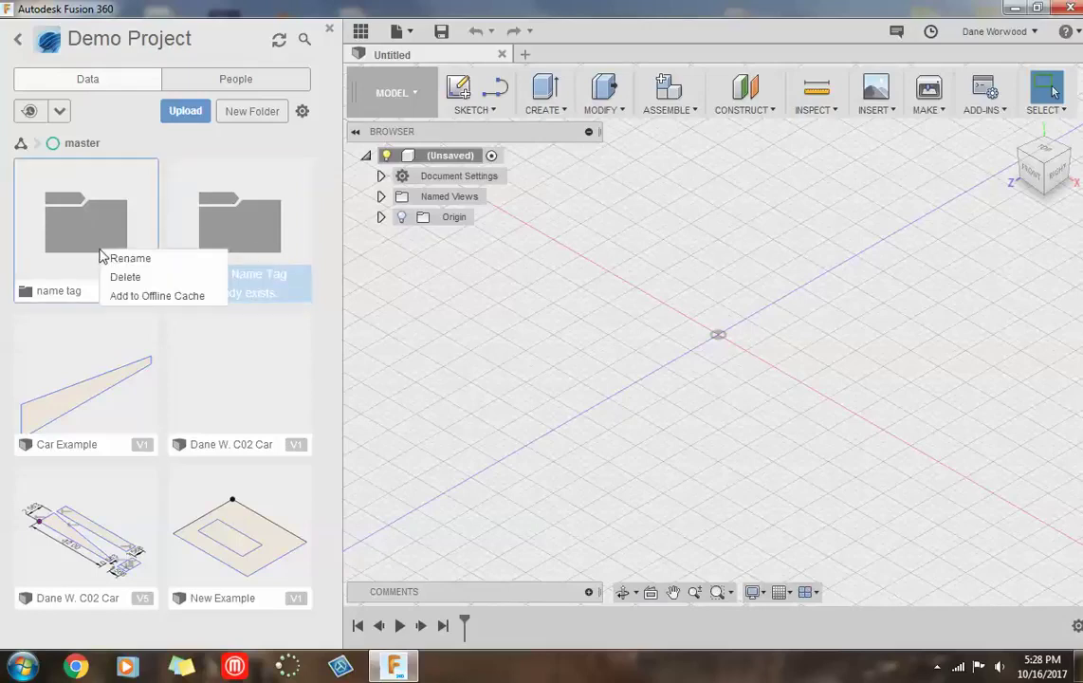
click(122, 276)
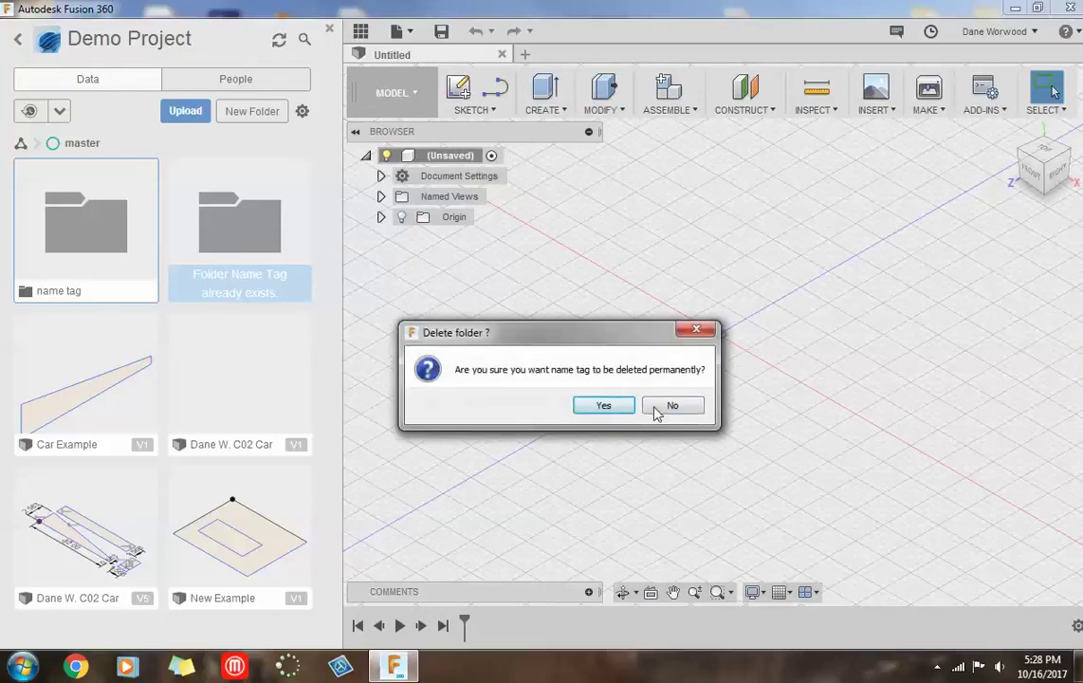
click(613, 406)
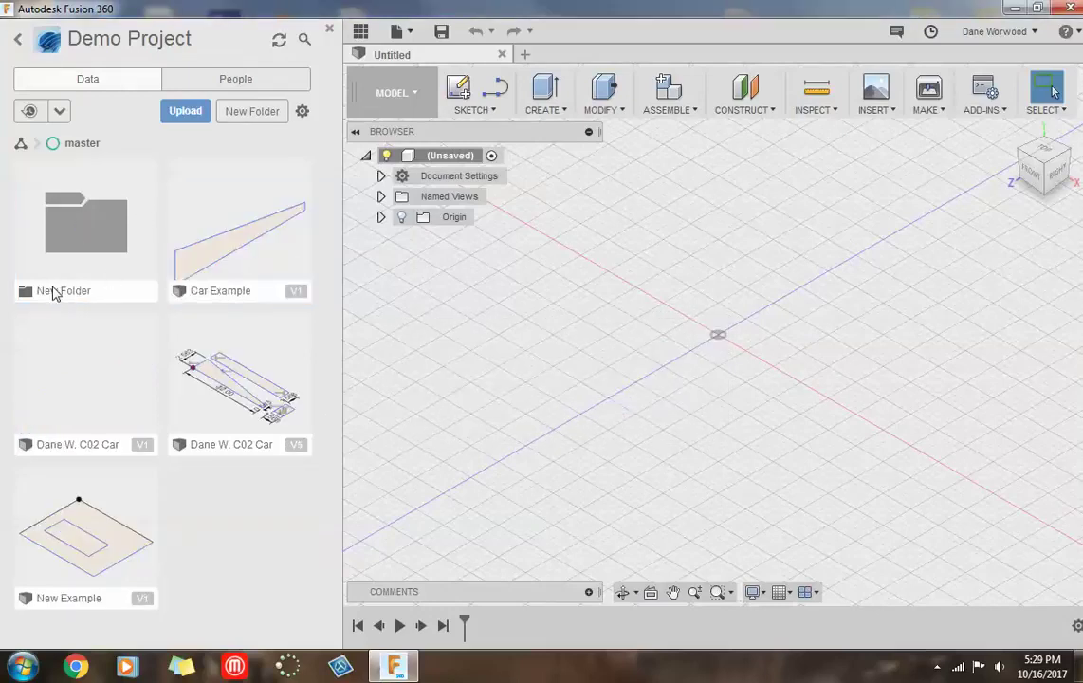
Rename New Folder as Name Tag and hide the project data
right_click(54, 290)
click(92, 296)
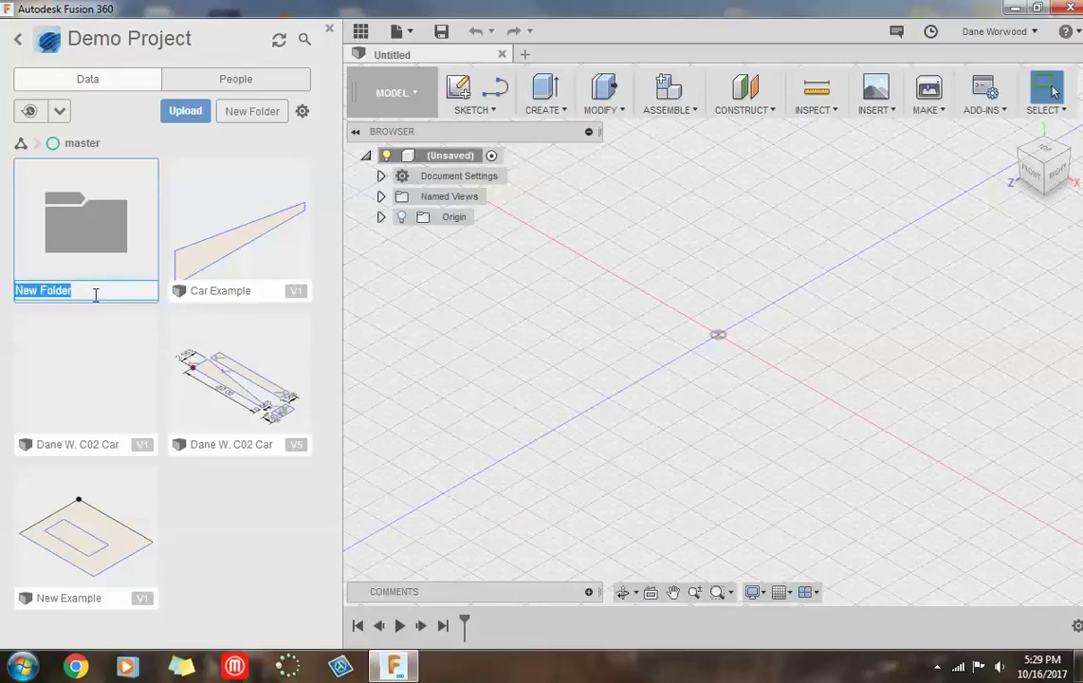
text(Name Tag)
key(Return)
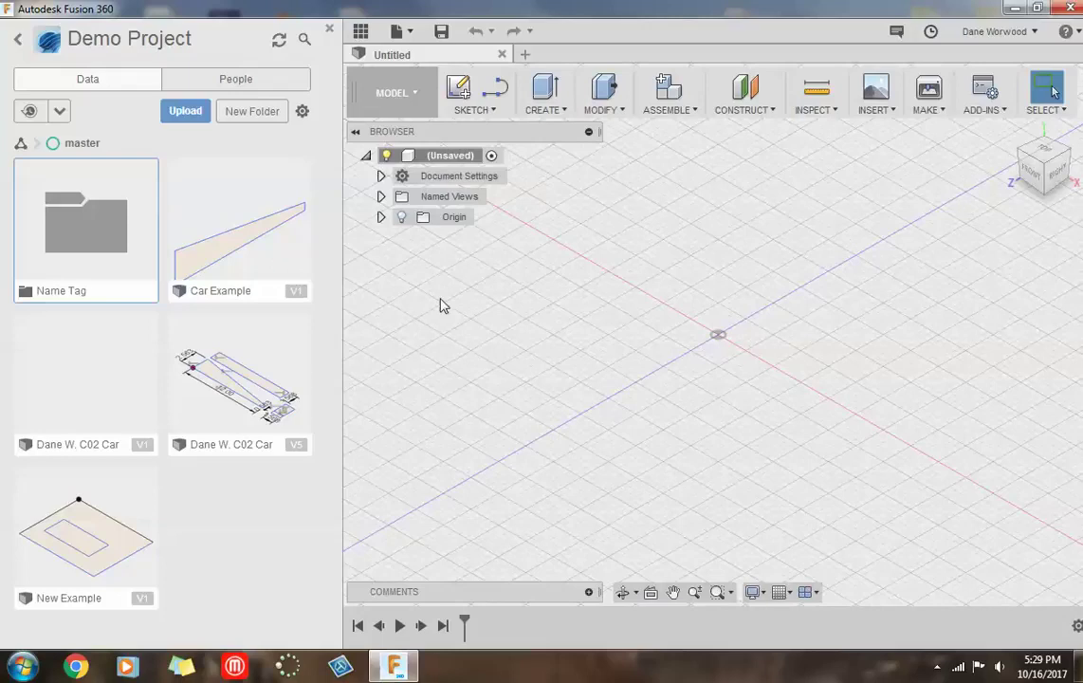
click(331, 31)
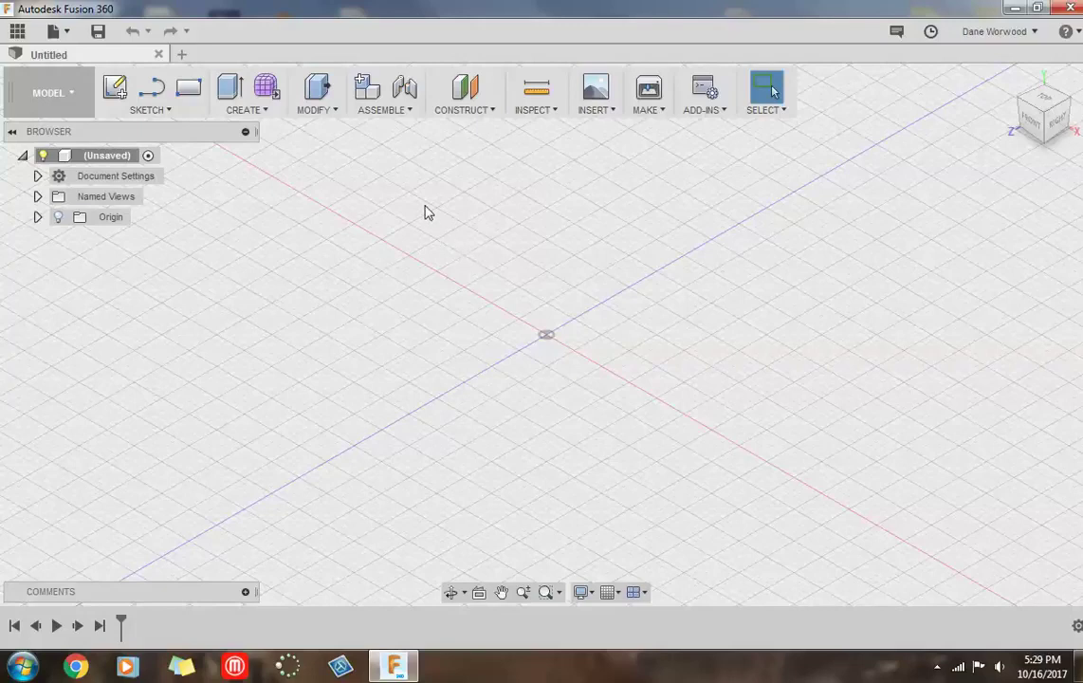
Check the document's active units and the available unit types, leaving the setting as it is
click(37, 176)
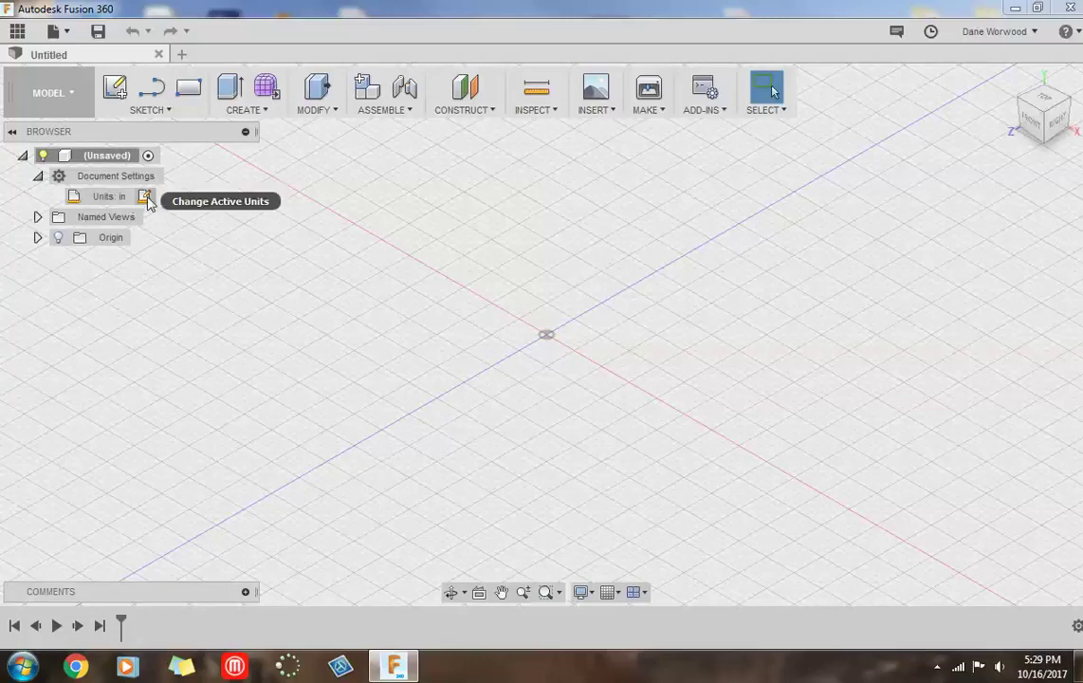
click(147, 199)
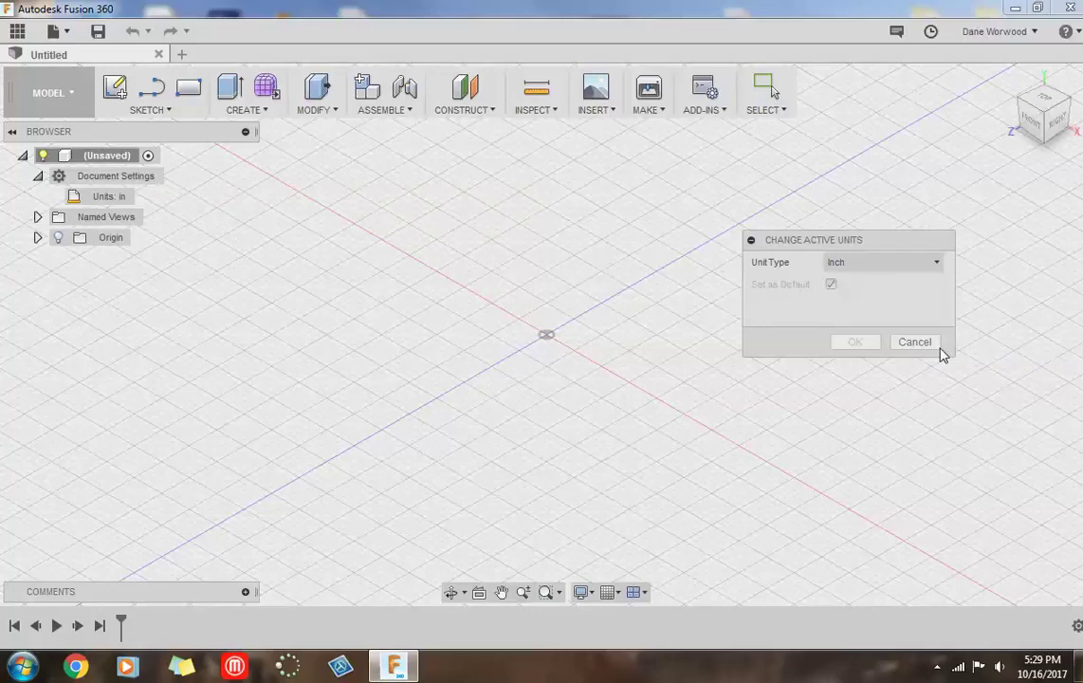
click(929, 264)
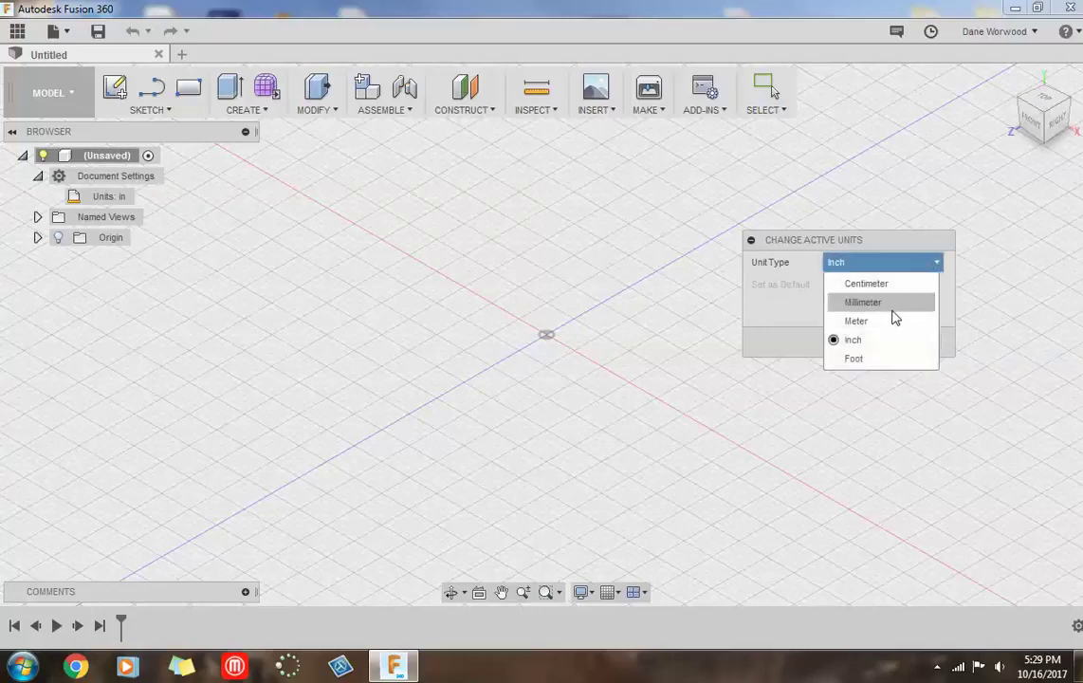
click(890, 305)
click(920, 264)
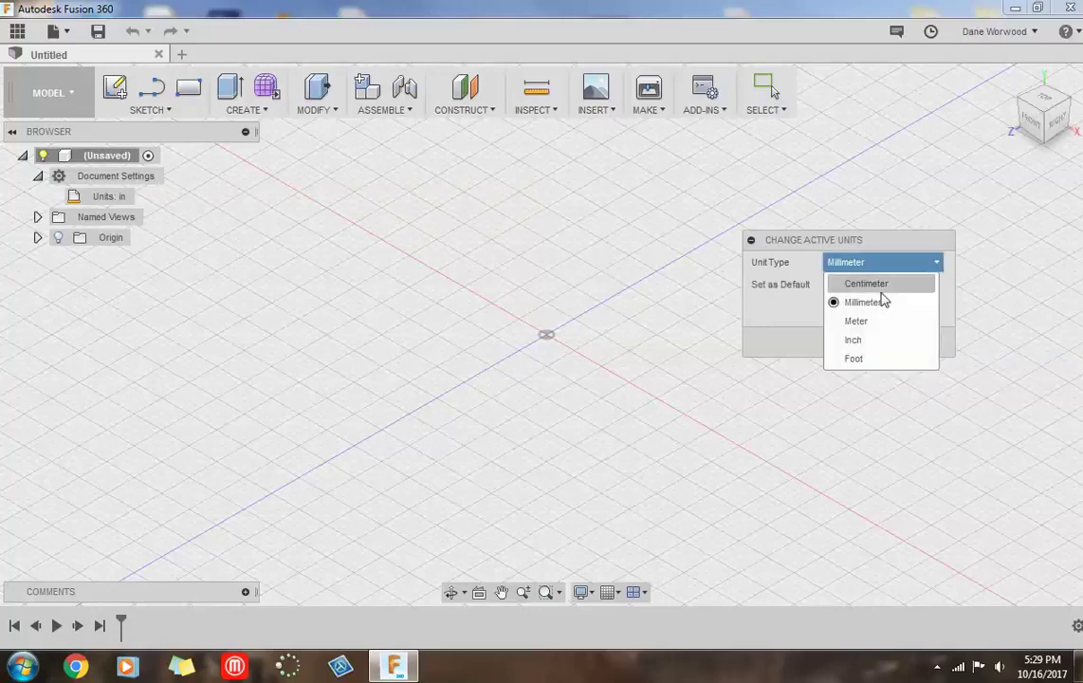
click(866, 338)
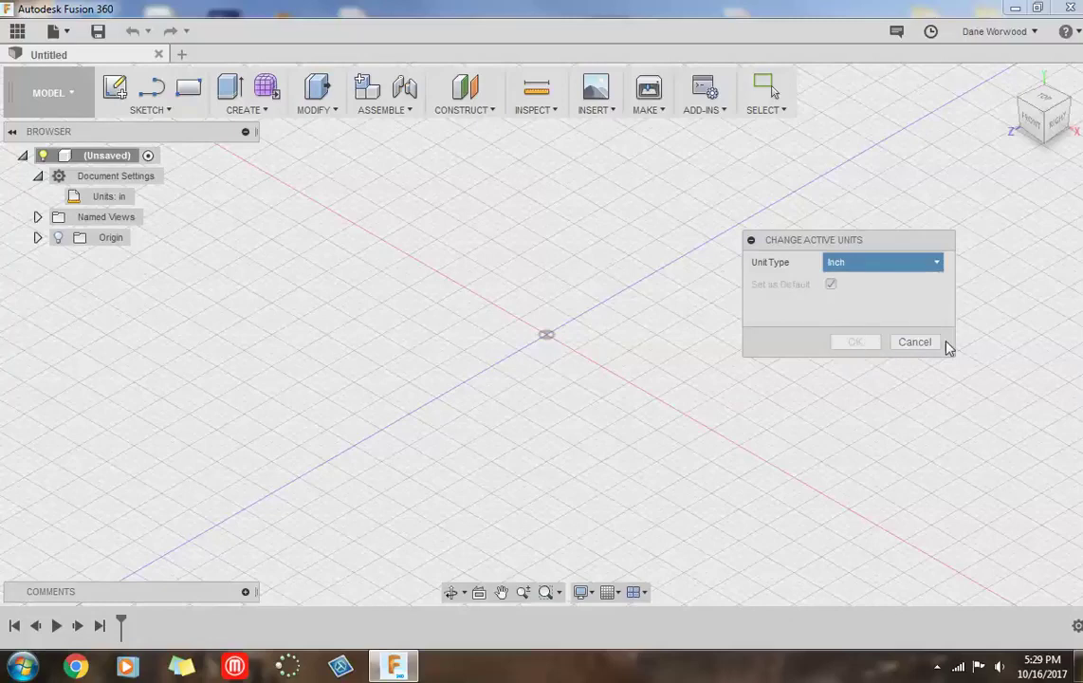
click(917, 344)
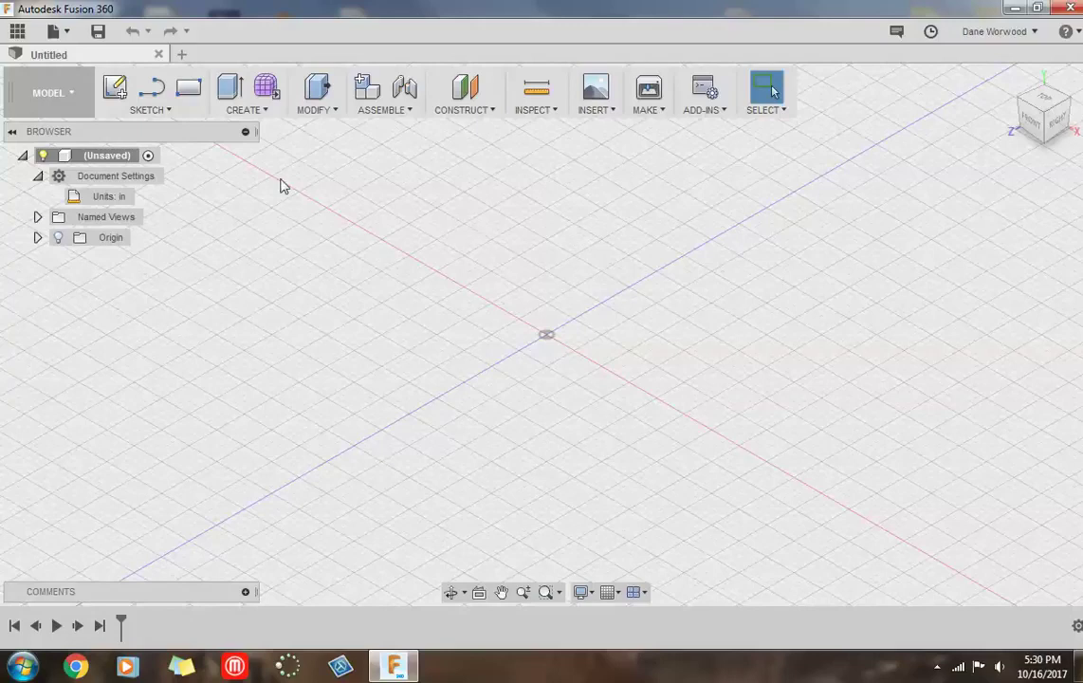
Save the design in Demo Project > master, named with the designer's first name and initial followed by nametag1
click(97, 31)
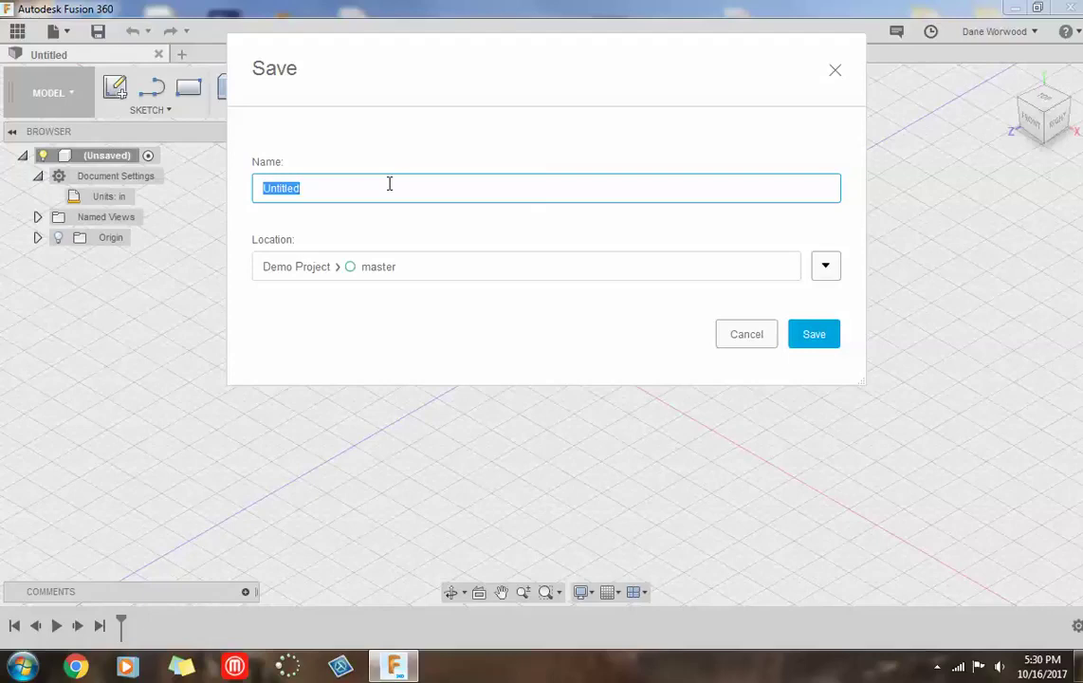
text(Dane W. Fidget1)
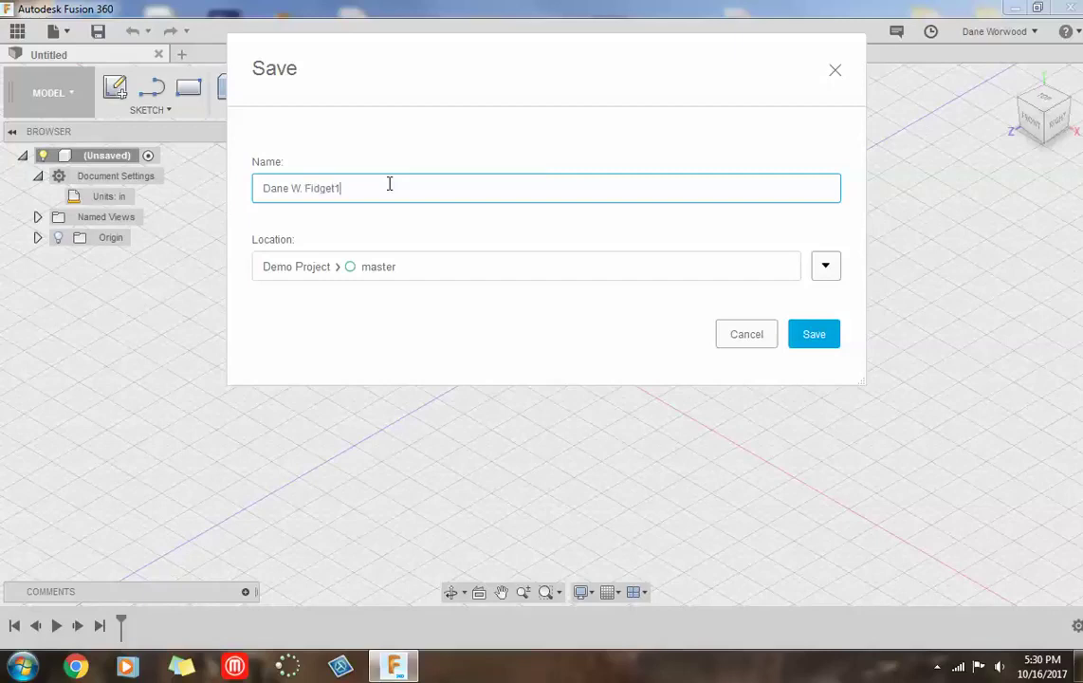
key(BackSpace)
key(BackSpace)
key(BackSpace)
key(BackSpace)
text(name)
click(826, 266)
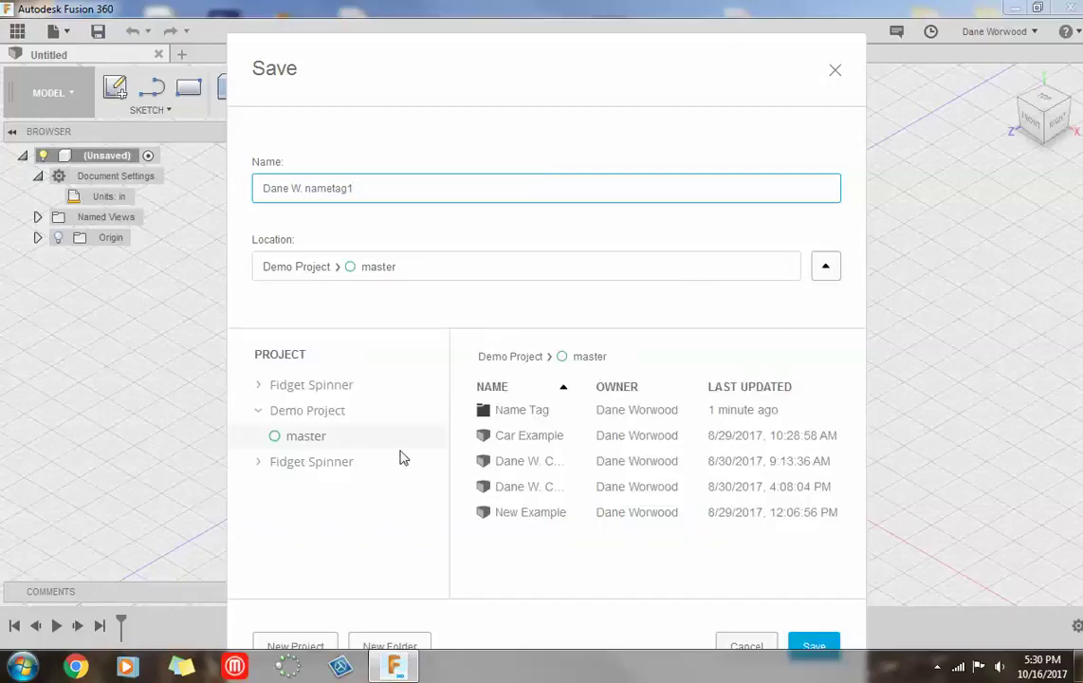
click(530, 414)
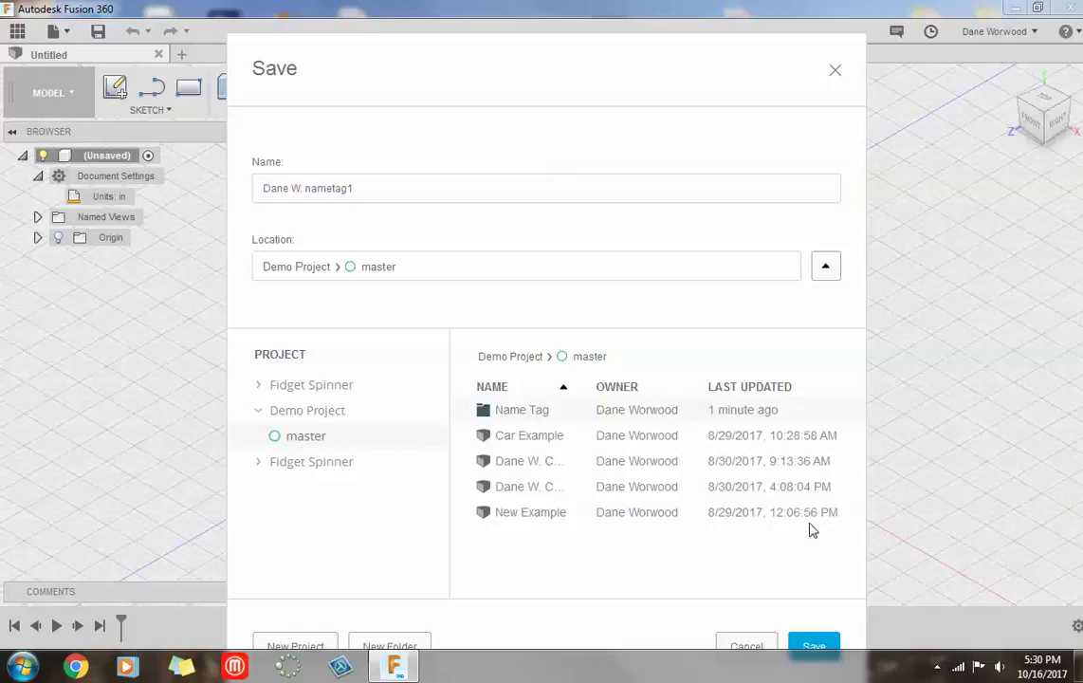
click(818, 647)
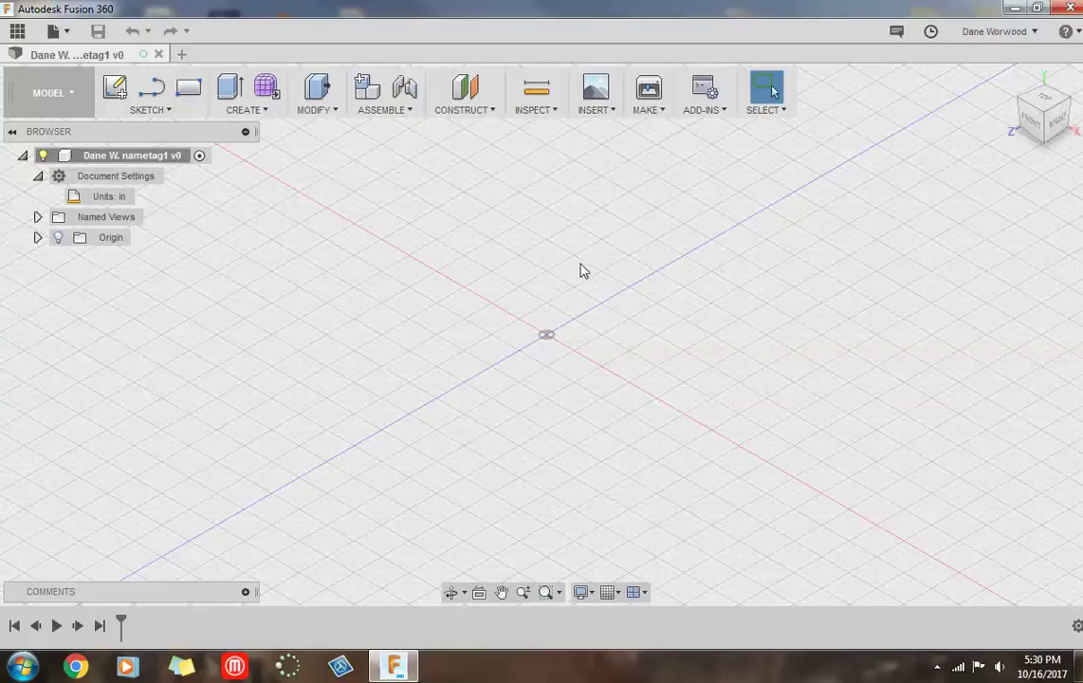
click(96, 34)
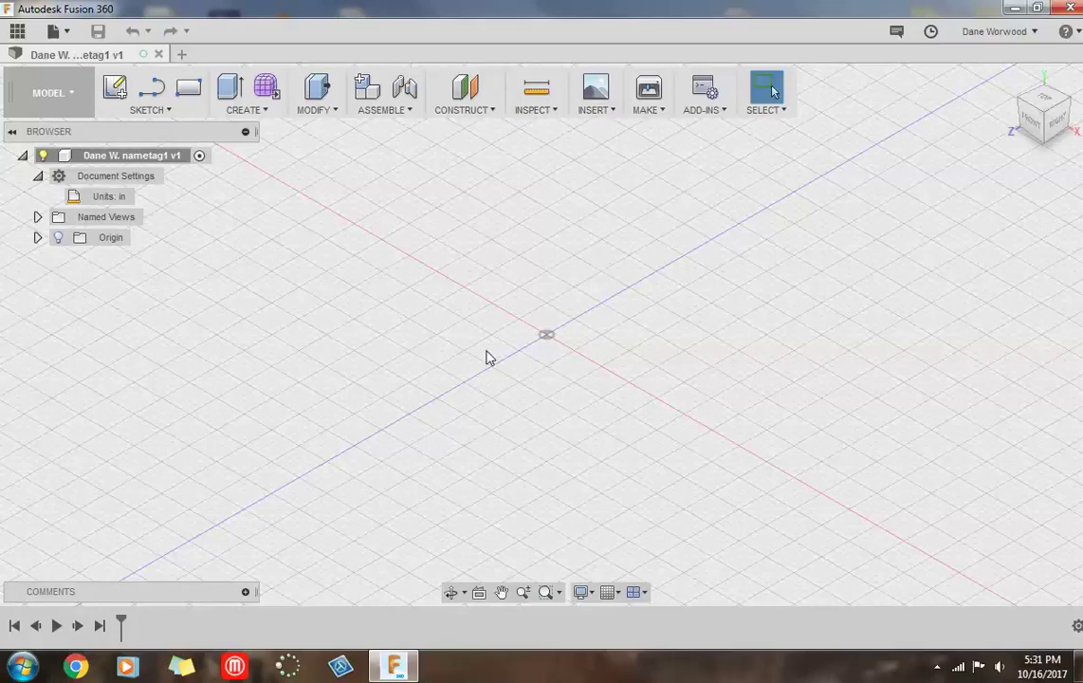
click(66, 31)
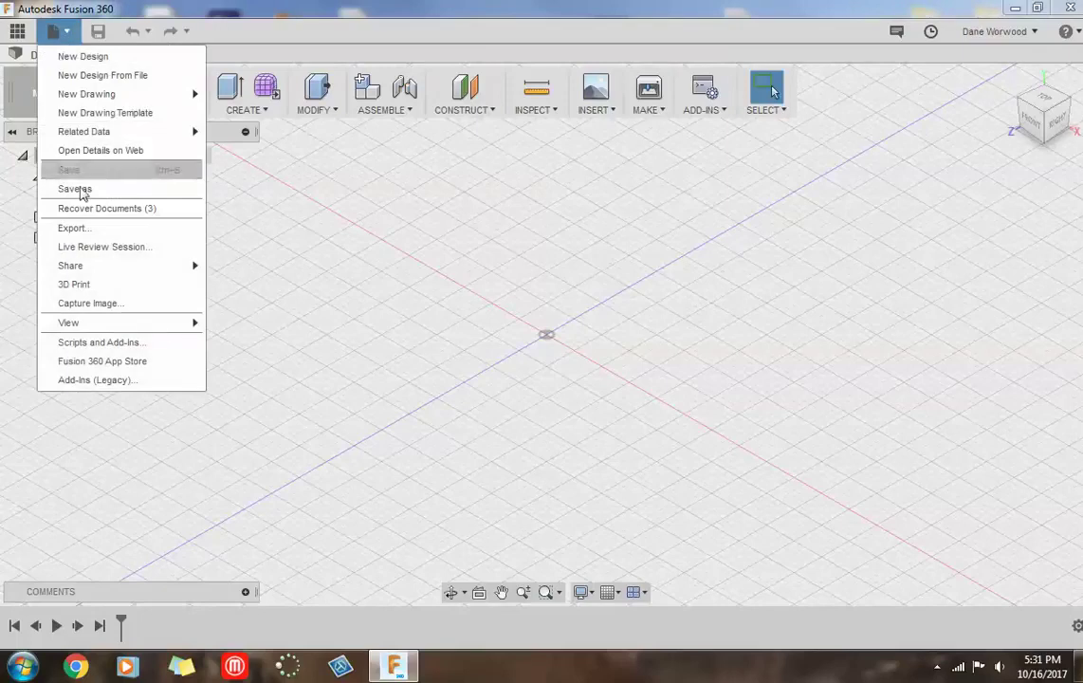
click(95, 190)
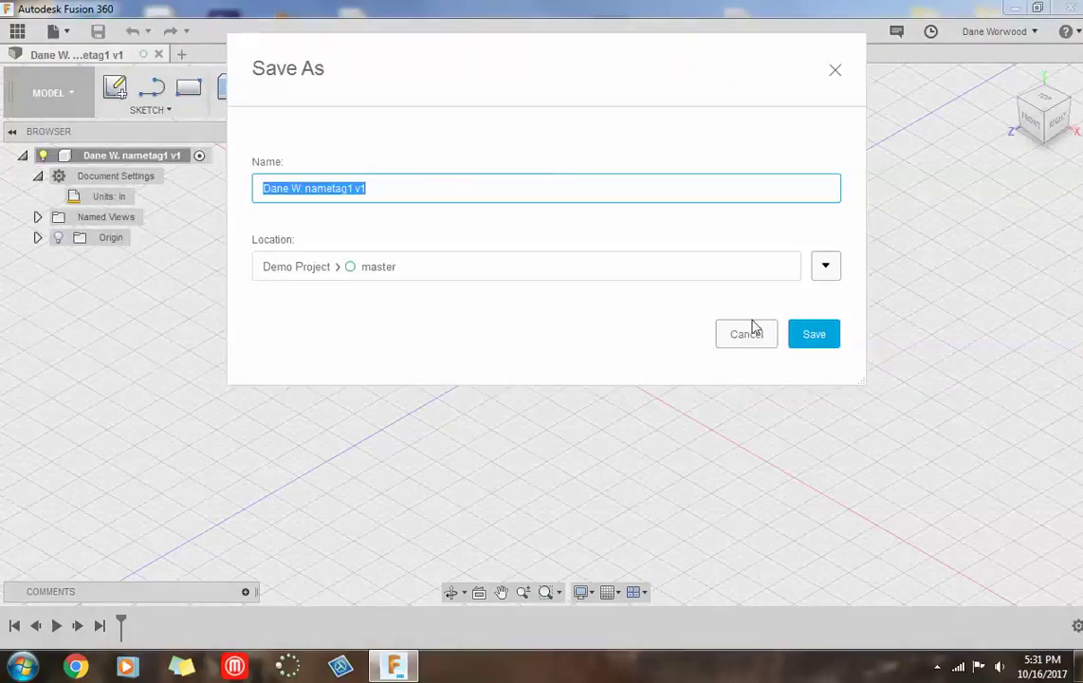
click(752, 334)
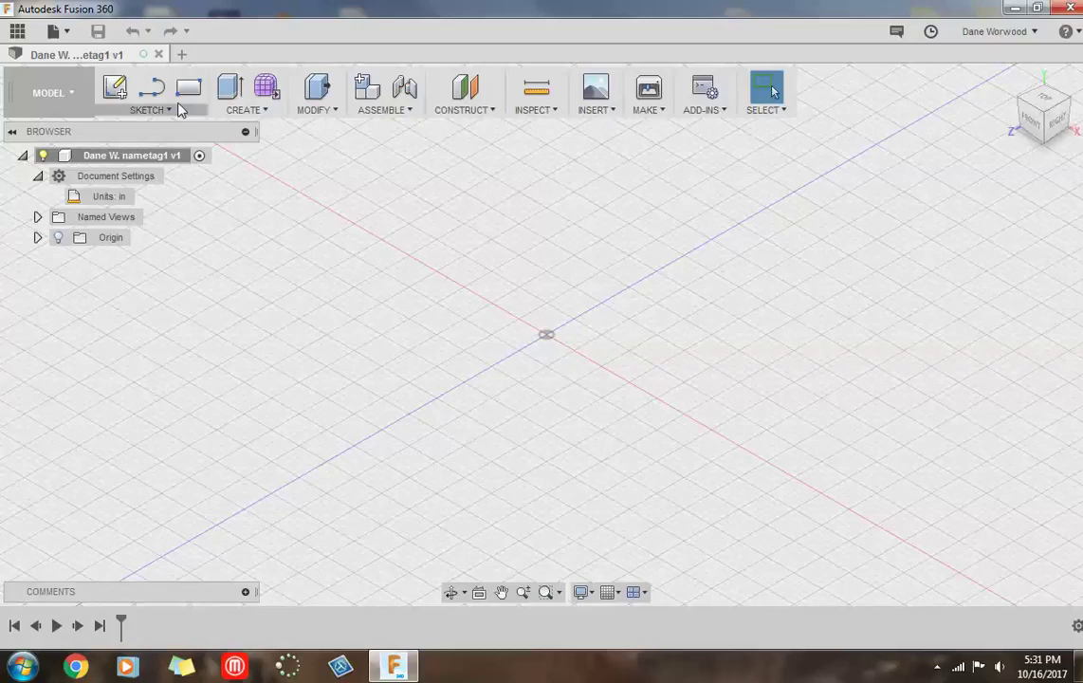
Sketch a slanted line about 2 in long on the horizontal plane near the origin, and save the design with version description User Saved
click(152, 87)
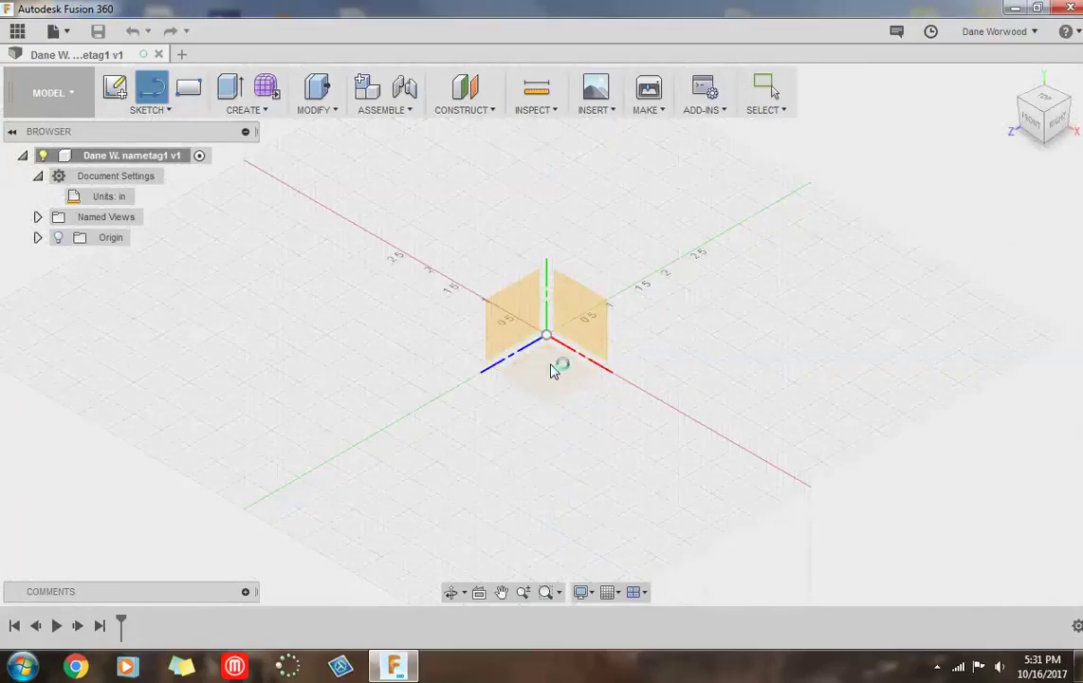
click(555, 372)
click(516, 325)
click(664, 395)
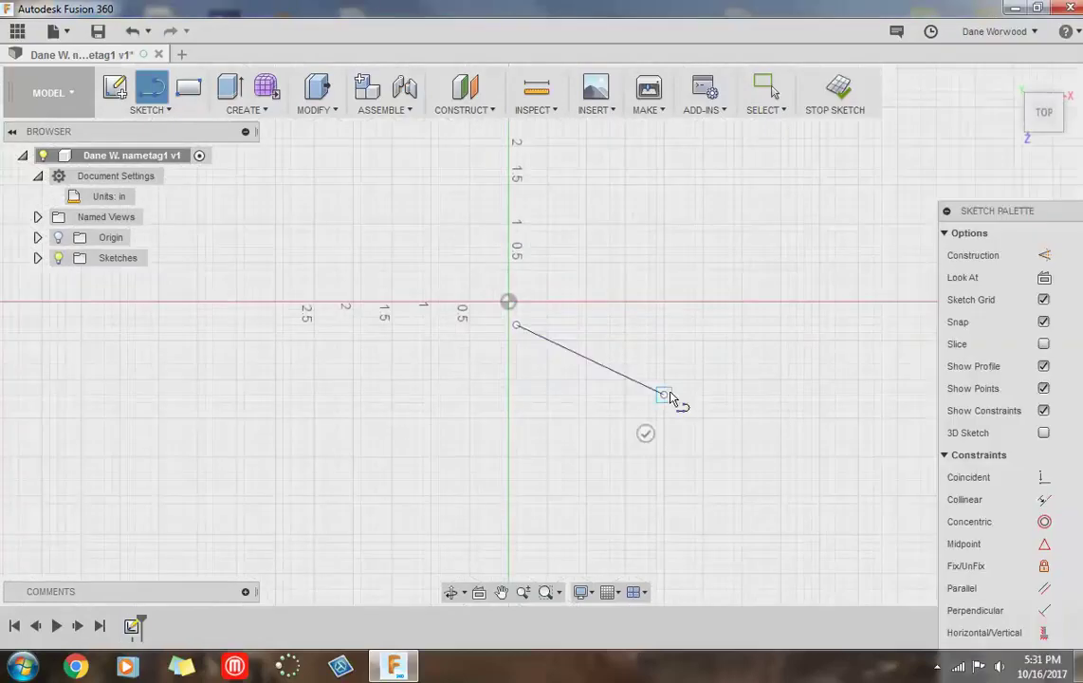
key(Escape)
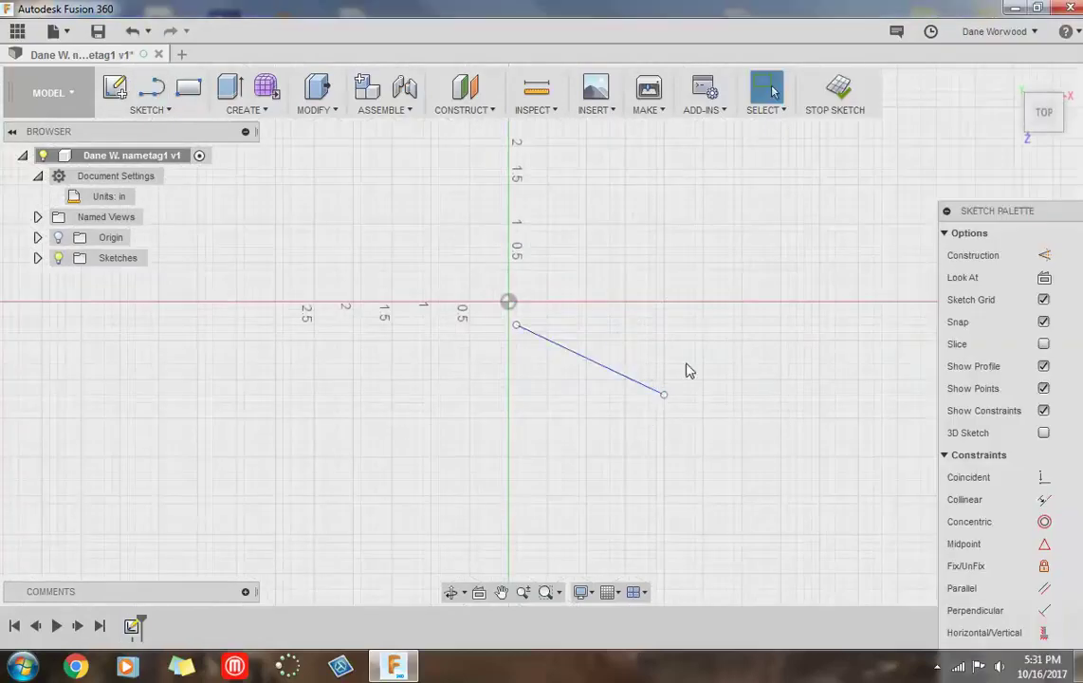
click(836, 92)
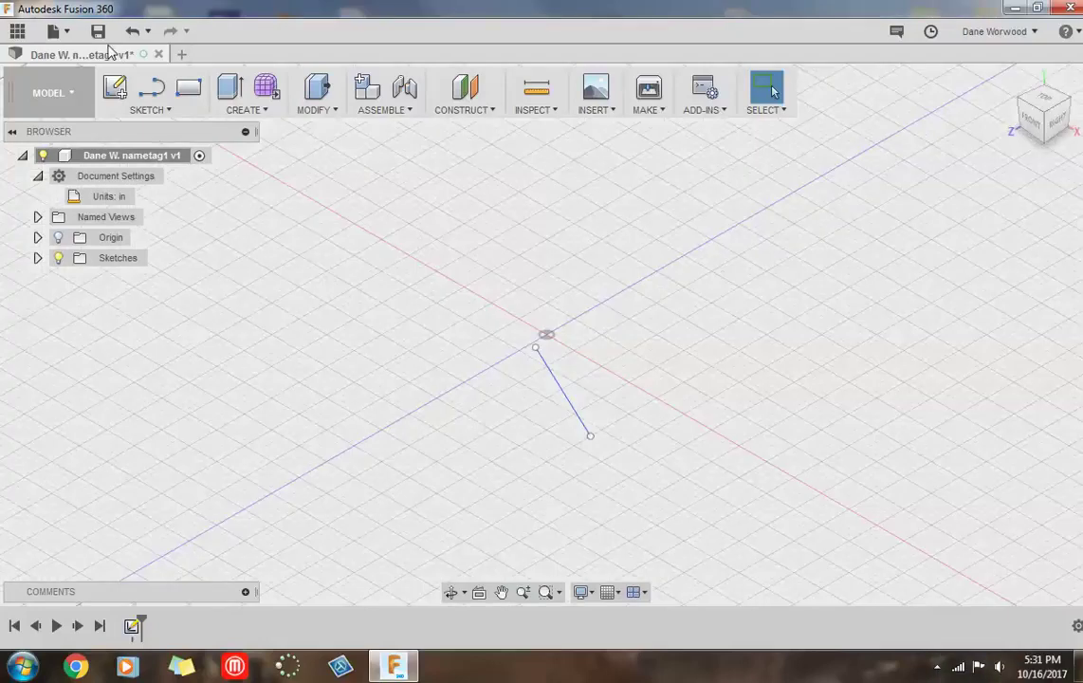
click(99, 33)
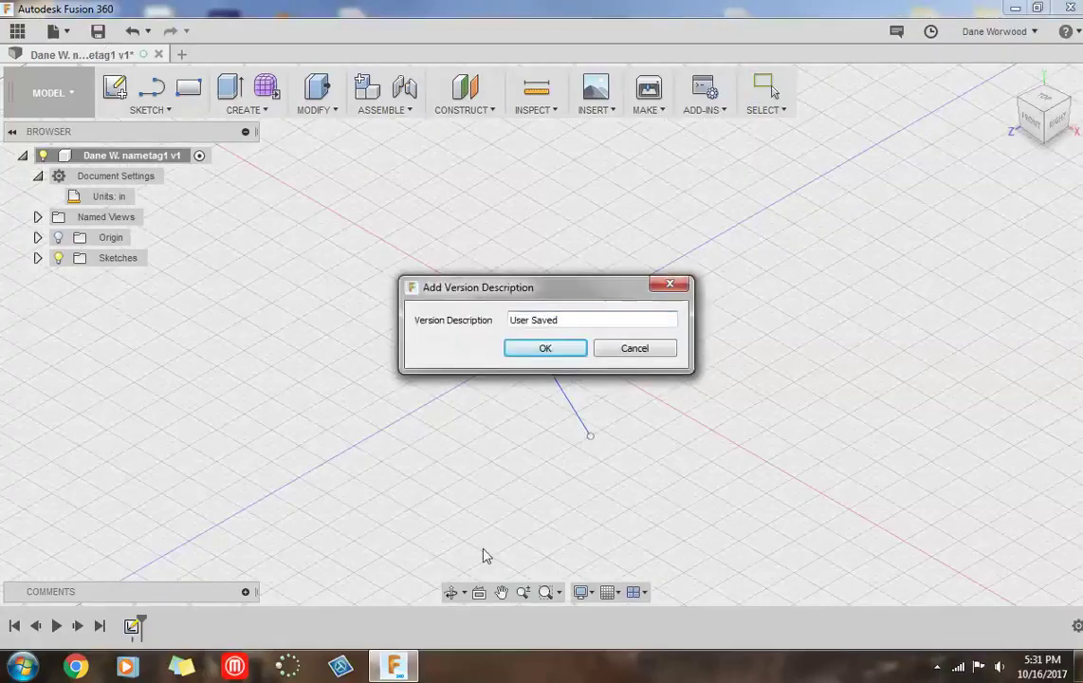
click(541, 352)
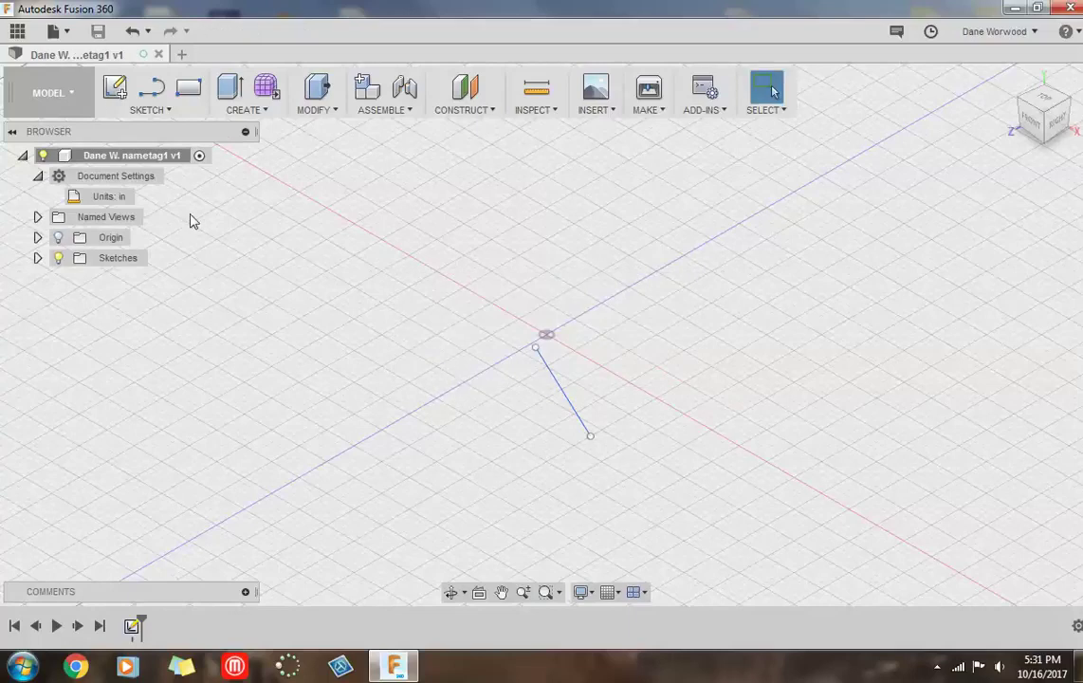
Check Demo Project and its Name Tag folder for the saved name tag design, leaving the project data hidden
click(16, 33)
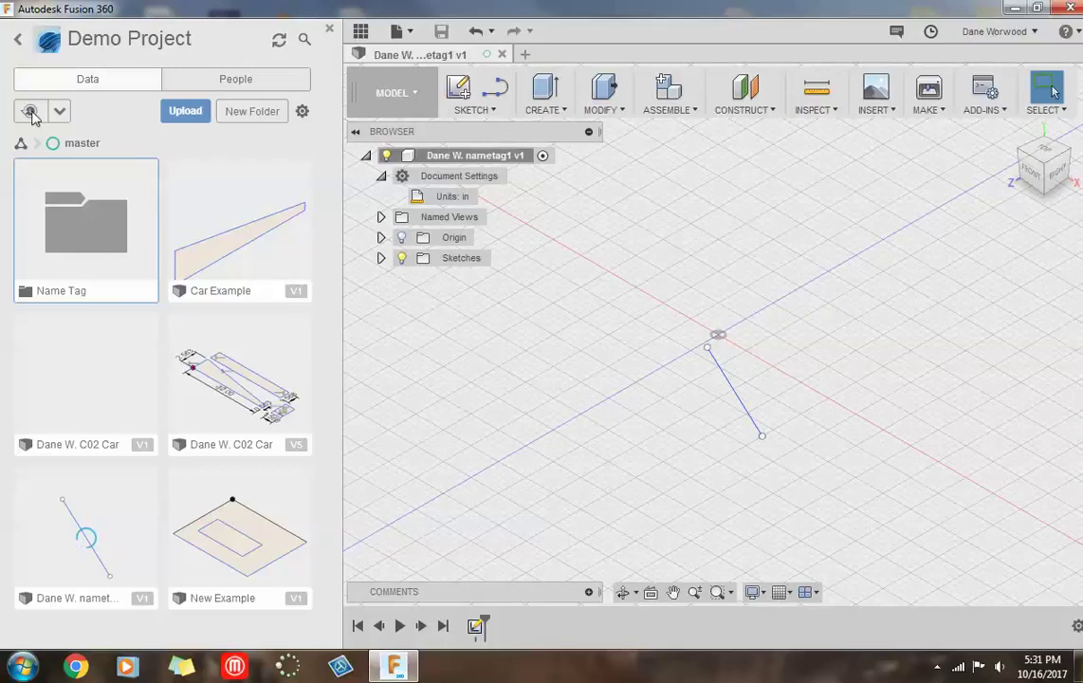
click(18, 40)
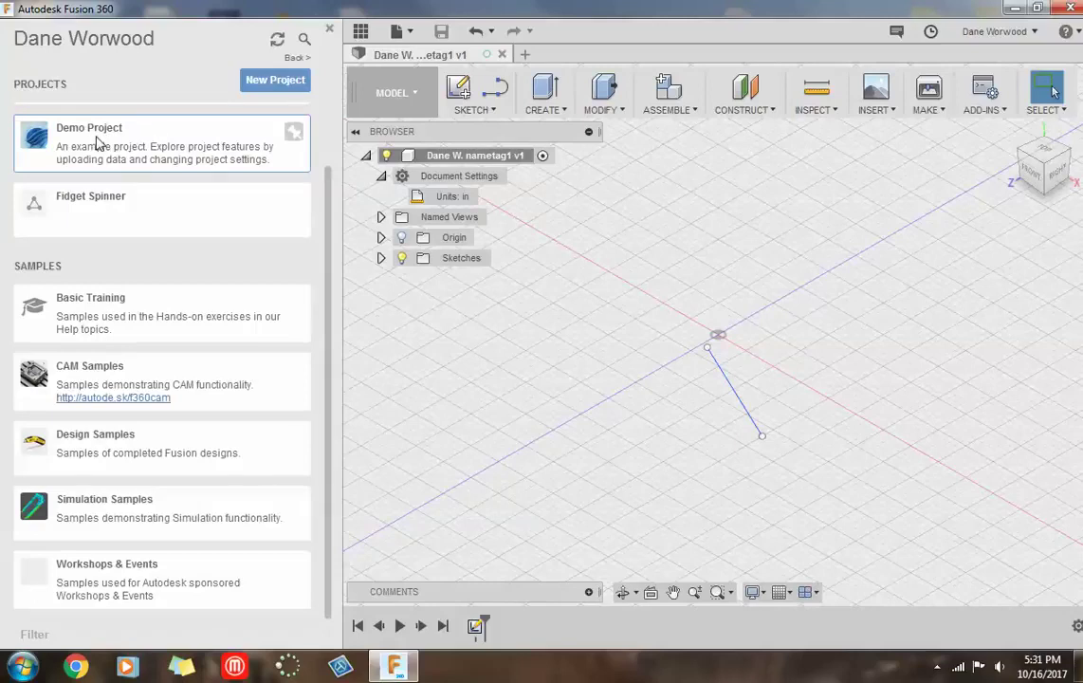
click(99, 143)
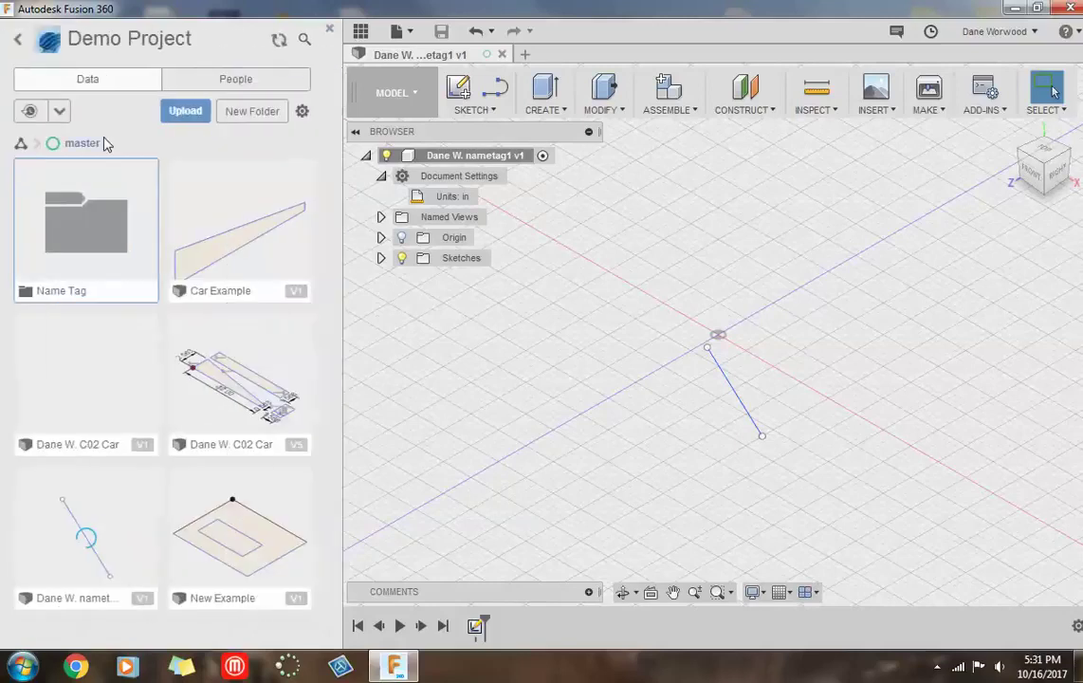
double_click(111, 236)
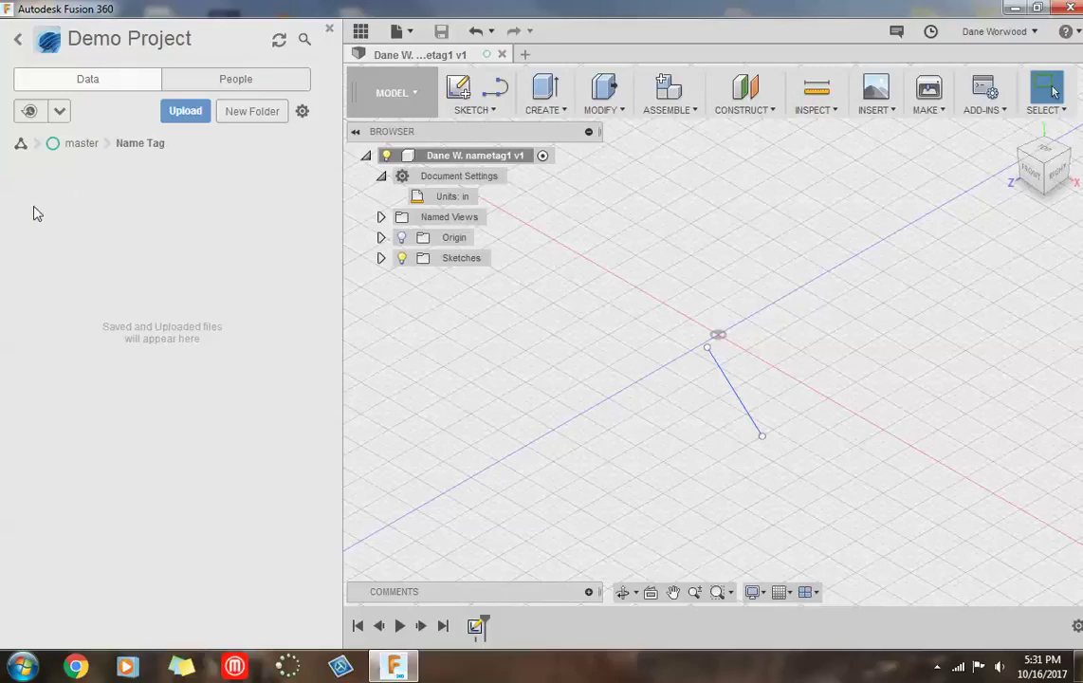
click(14, 40)
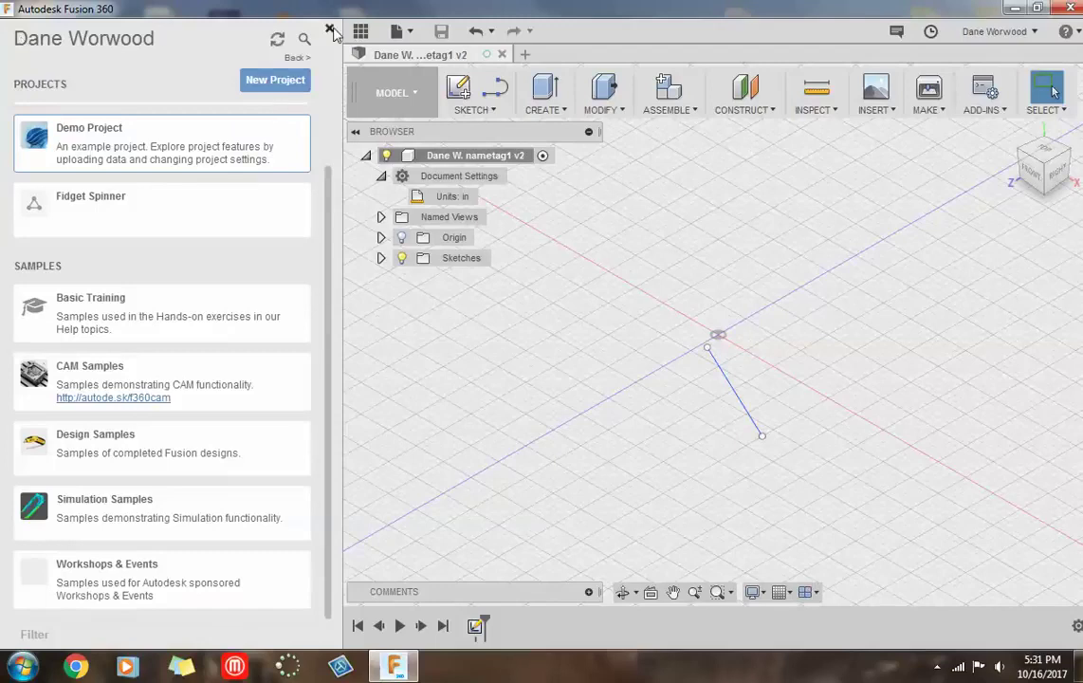
click(329, 29)
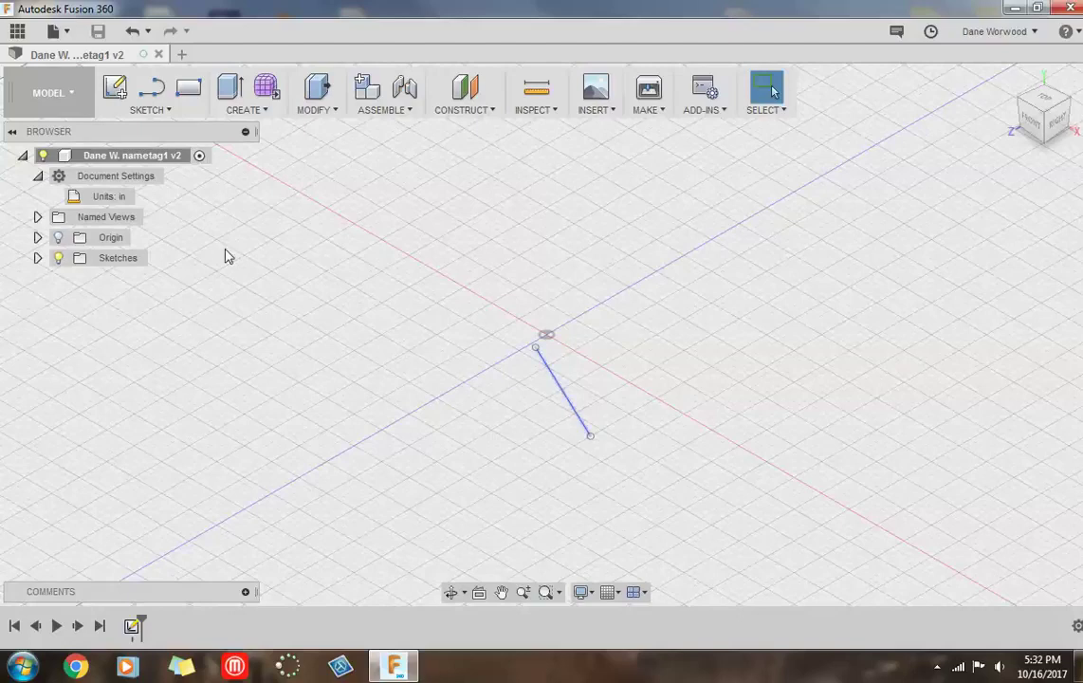
click(17, 31)
mouse_move(218, 145)
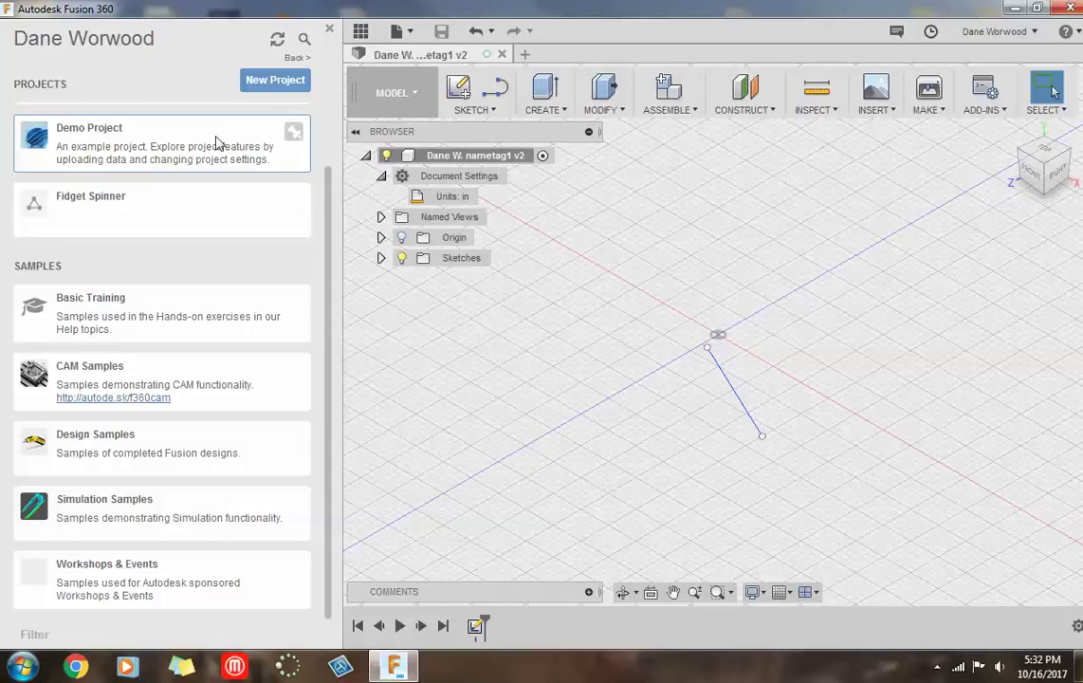
click(129, 138)
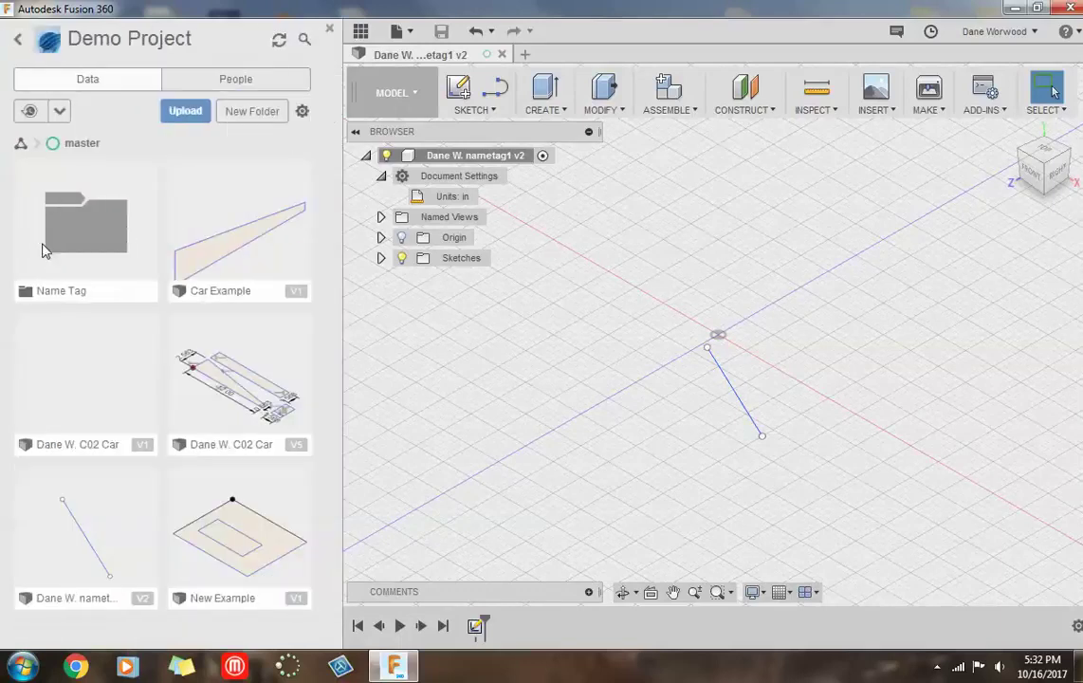
click(329, 30)
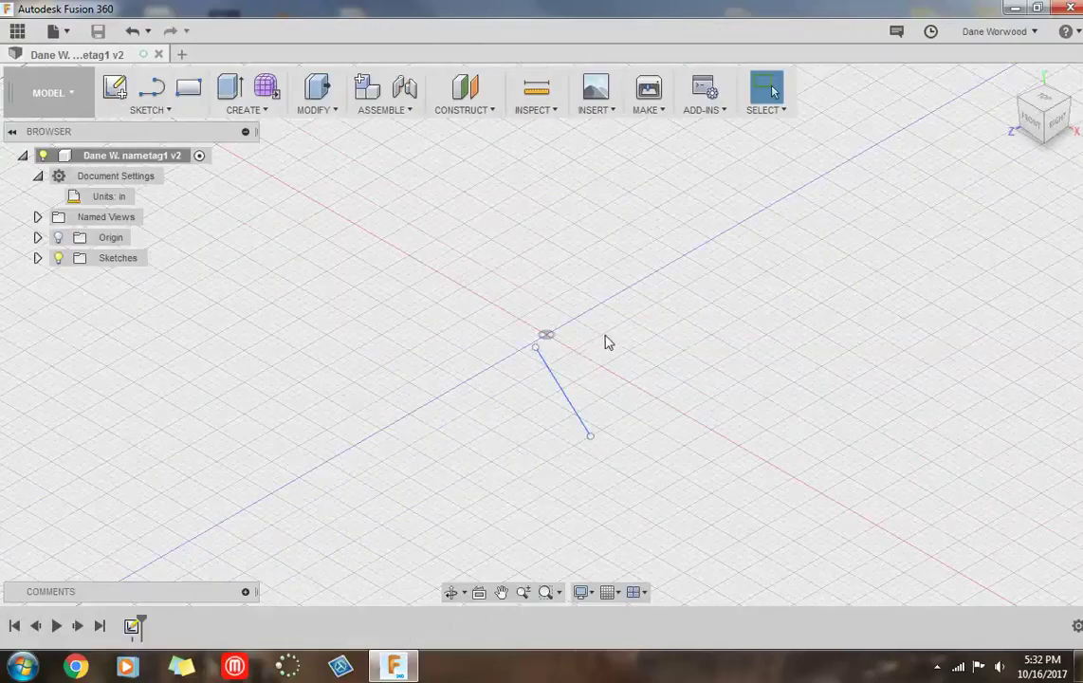